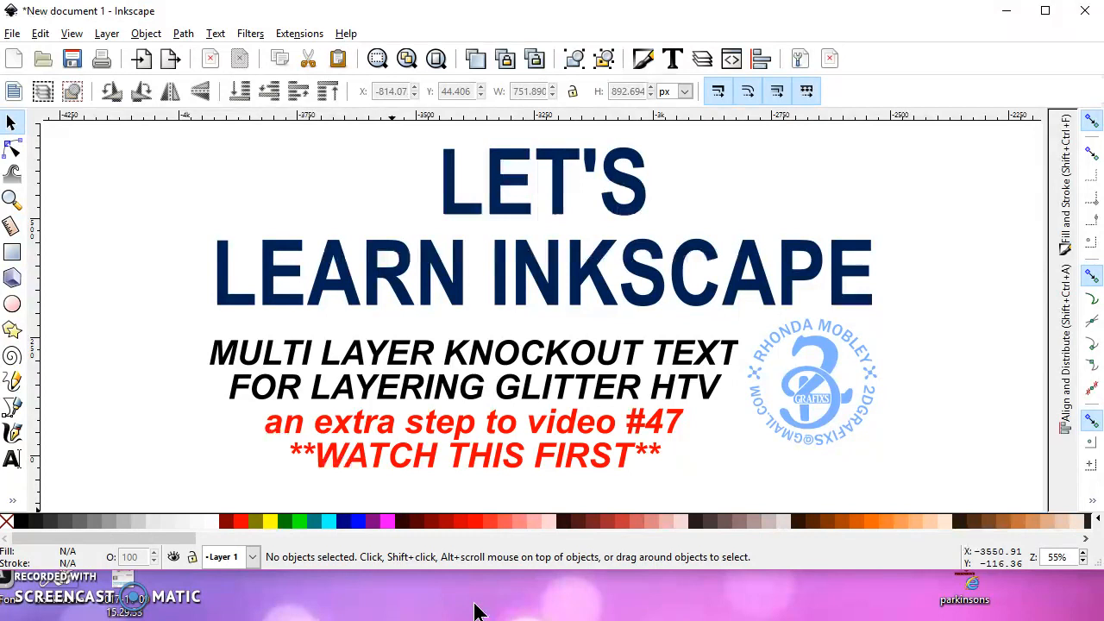
Ungroup the G logo on the topmost PACKERS text and clear the selection
left_click(480, 608)
key("5")
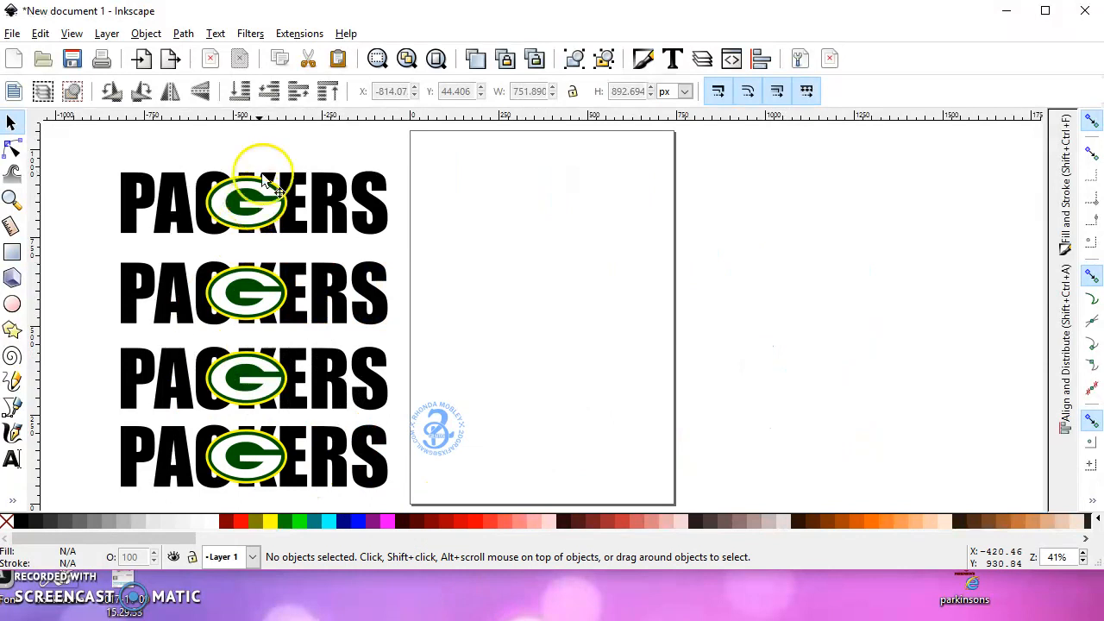
left_click_drag(230, 302, 440, 287)
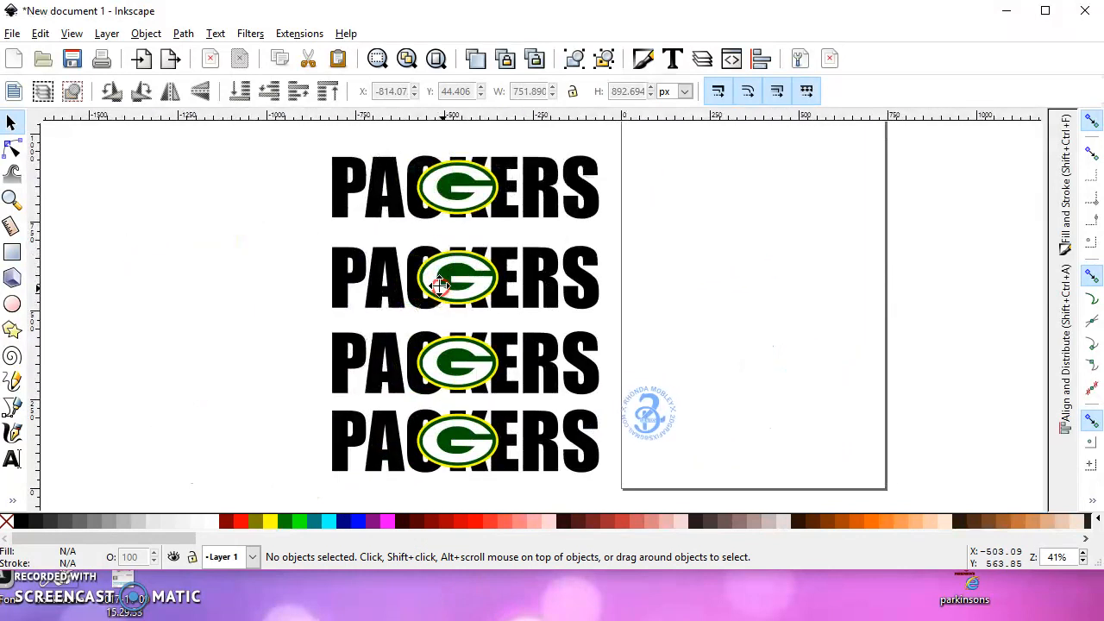
left_click(466, 179)
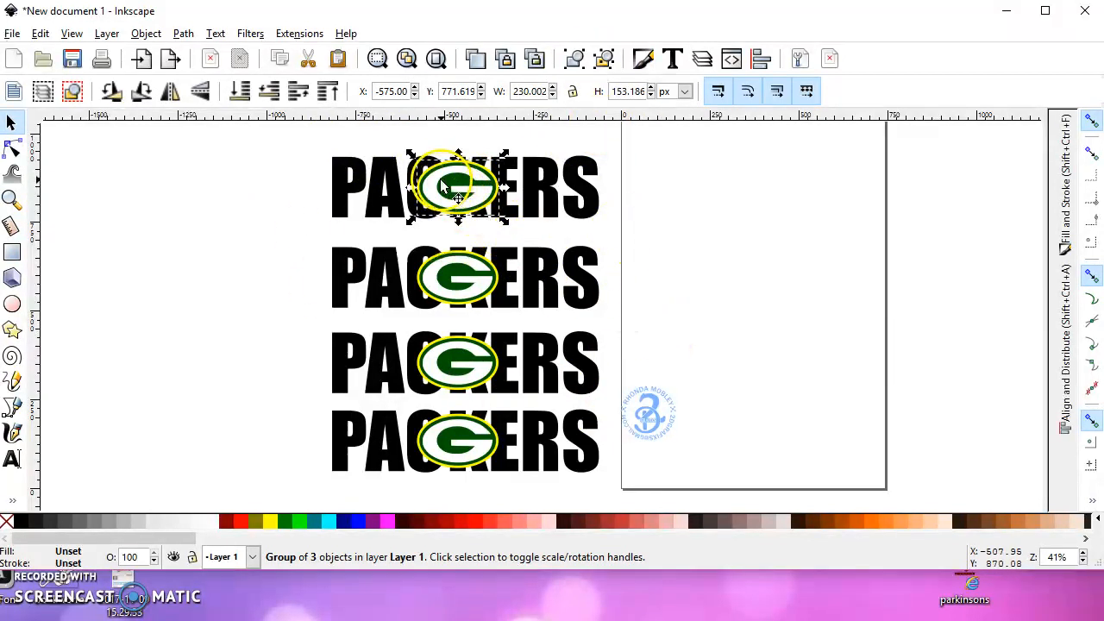
left_click(605, 67)
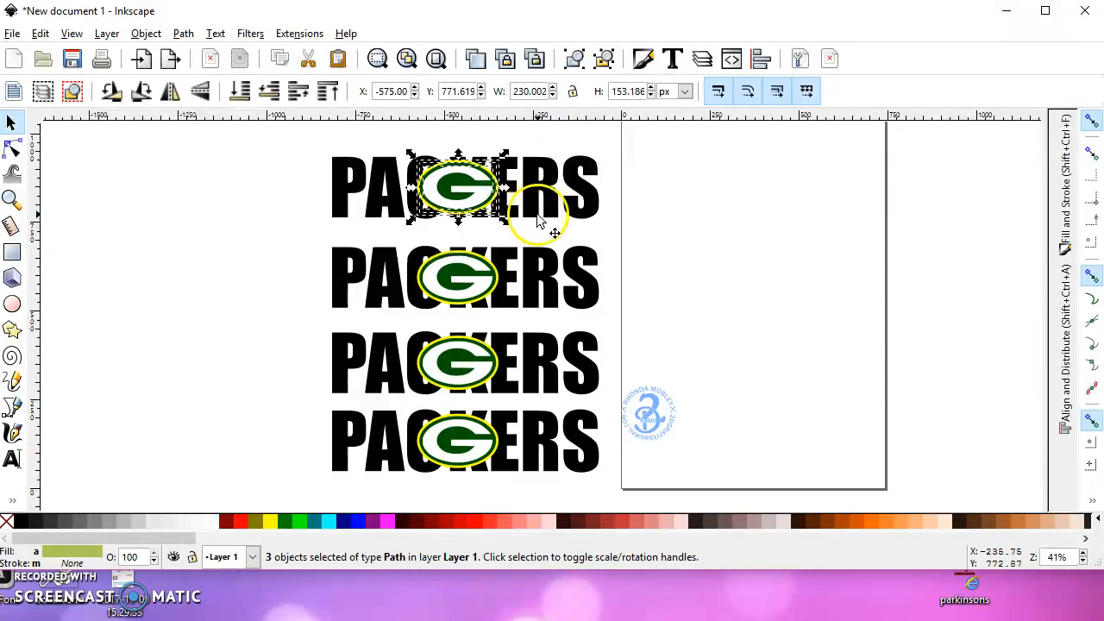
left_click(678, 199)
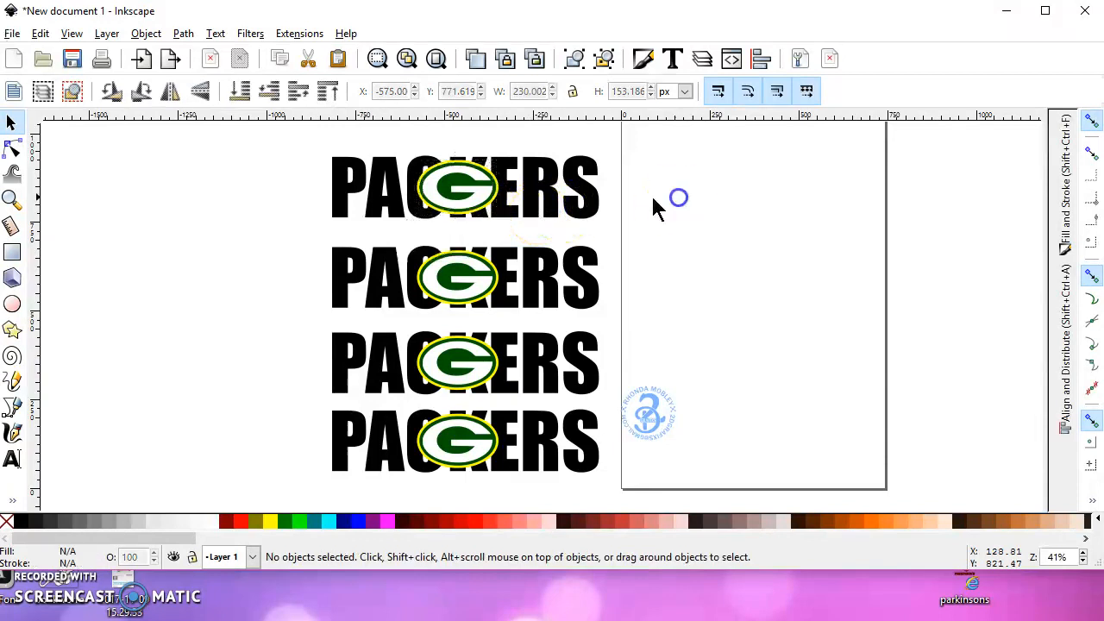
Delete the white G and the green oval from the topmost logo, leaving only its yellow oval
left_click(464, 186)
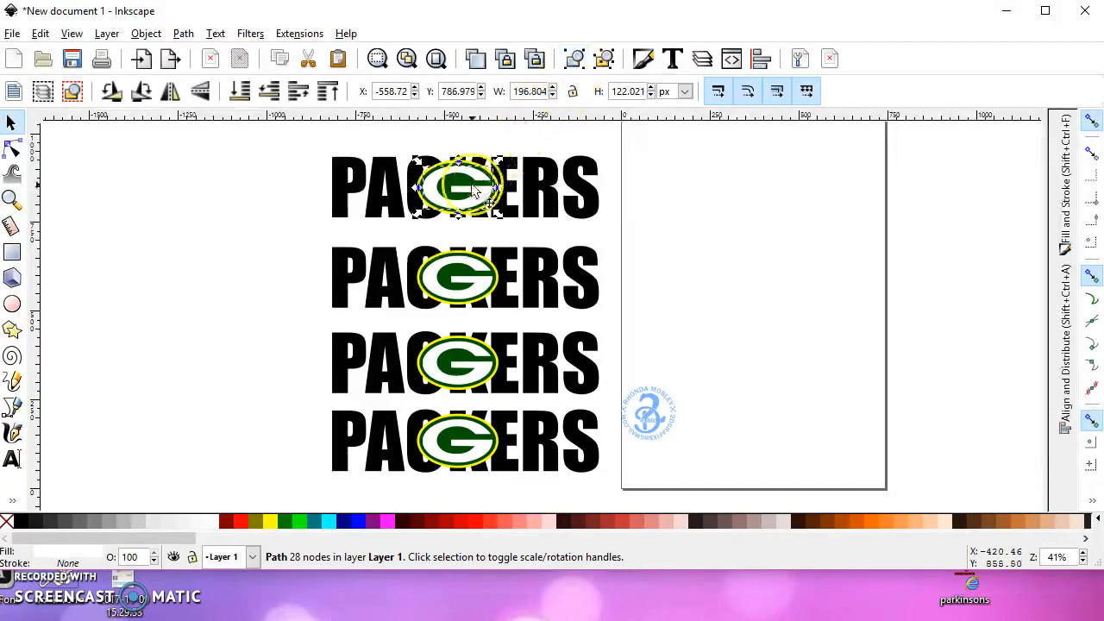
left_click_drag(476, 181, 613, 195)
left_click(613, 195)
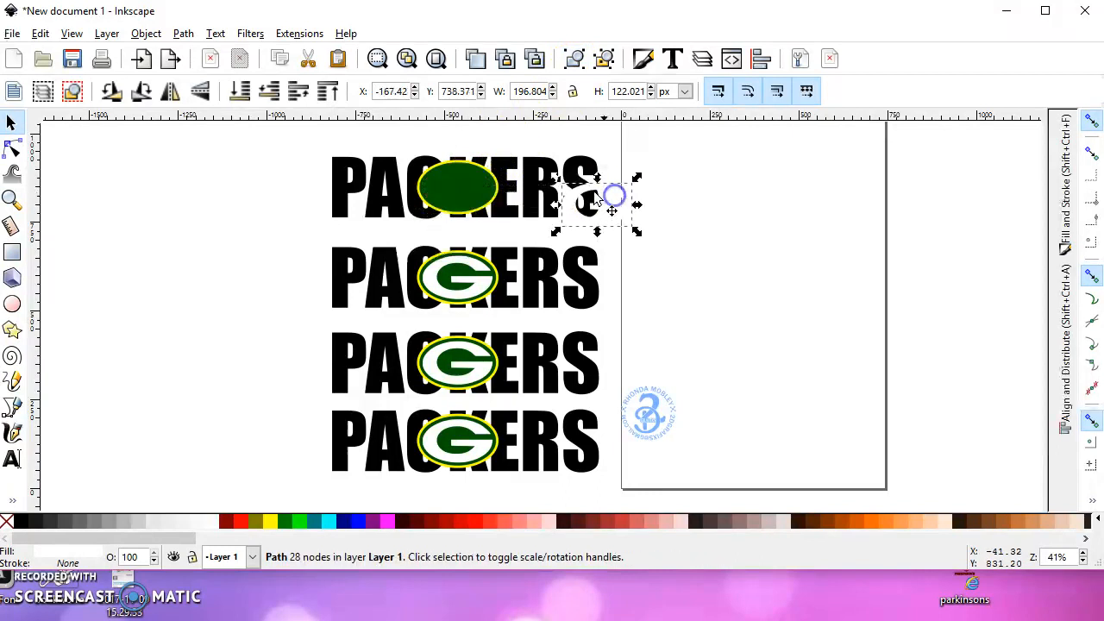
key("Delete")
left_click(458, 192)
key("Delete")
Subtract the yellow oval from the topmost PACKERS text with the Difference operation
left_click_drag(300, 140, 607, 232)
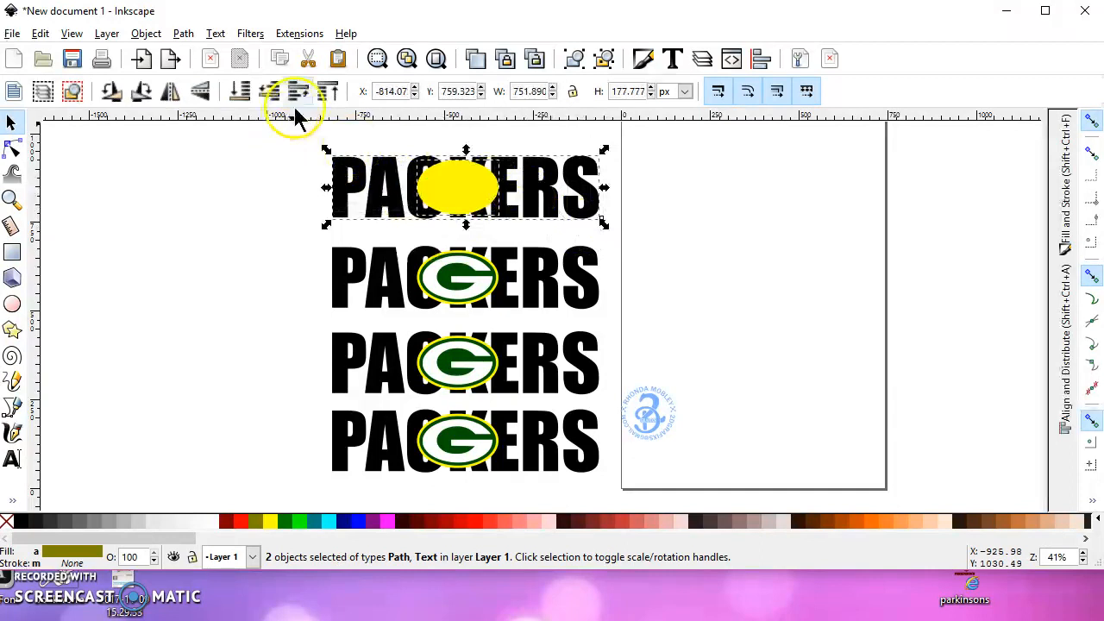
left_click(184, 35)
left_click(219, 154)
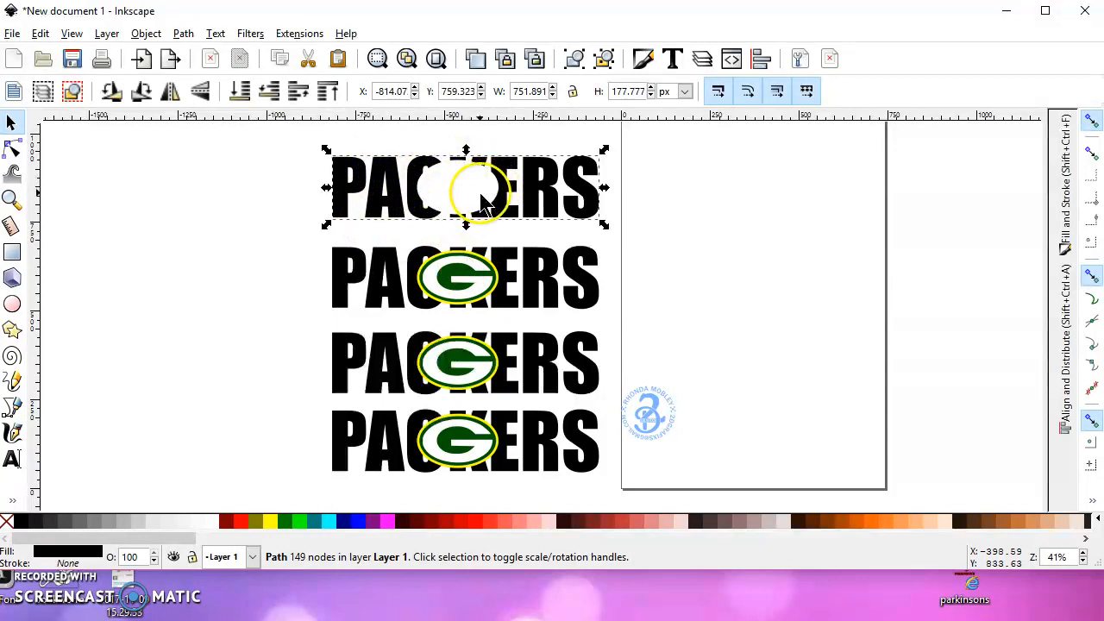
Move the G logo from the second PACKERS text onto the blank page
left_click(477, 271)
left_click_drag(477, 271, 774, 201)
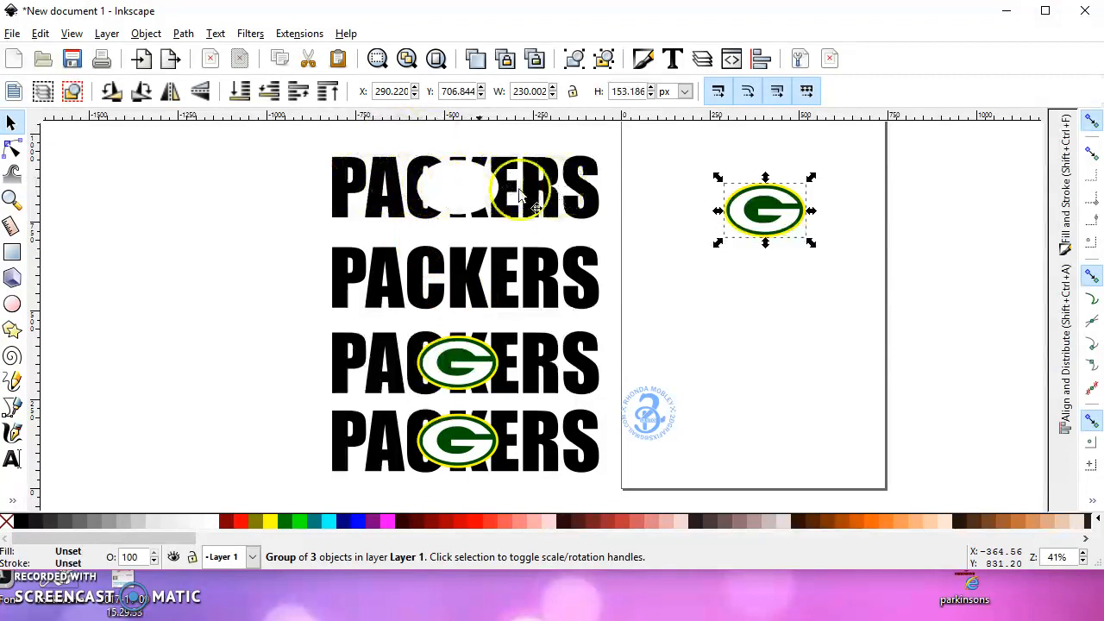
left_click_drag(776, 213, 554, 214)
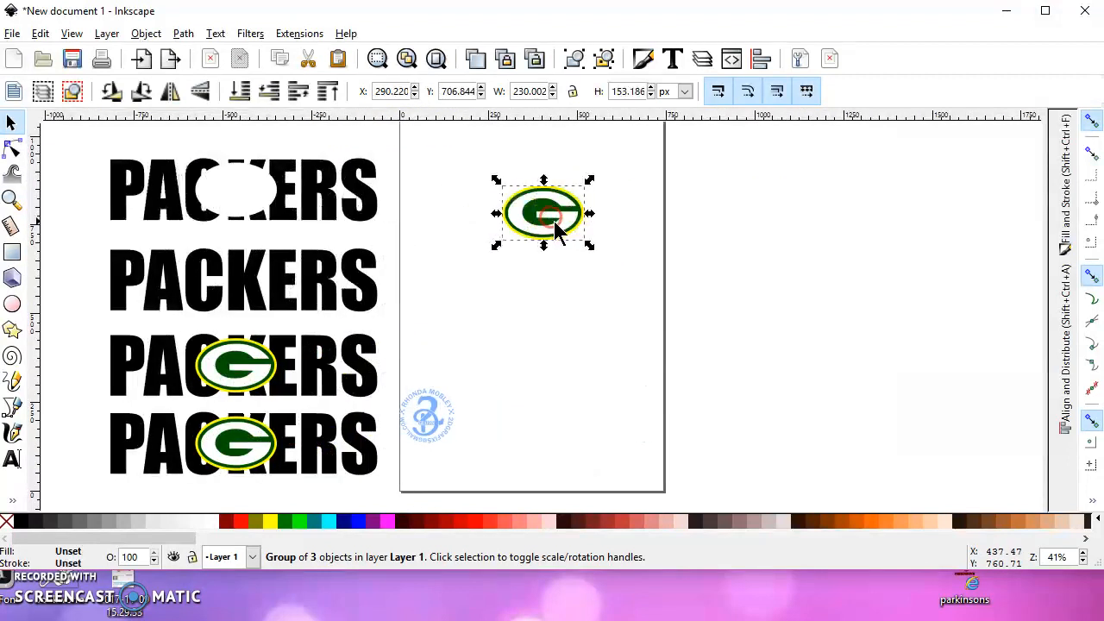
scroll(550, 213, "up", 2)
scroll(552, 222, "down", 1)
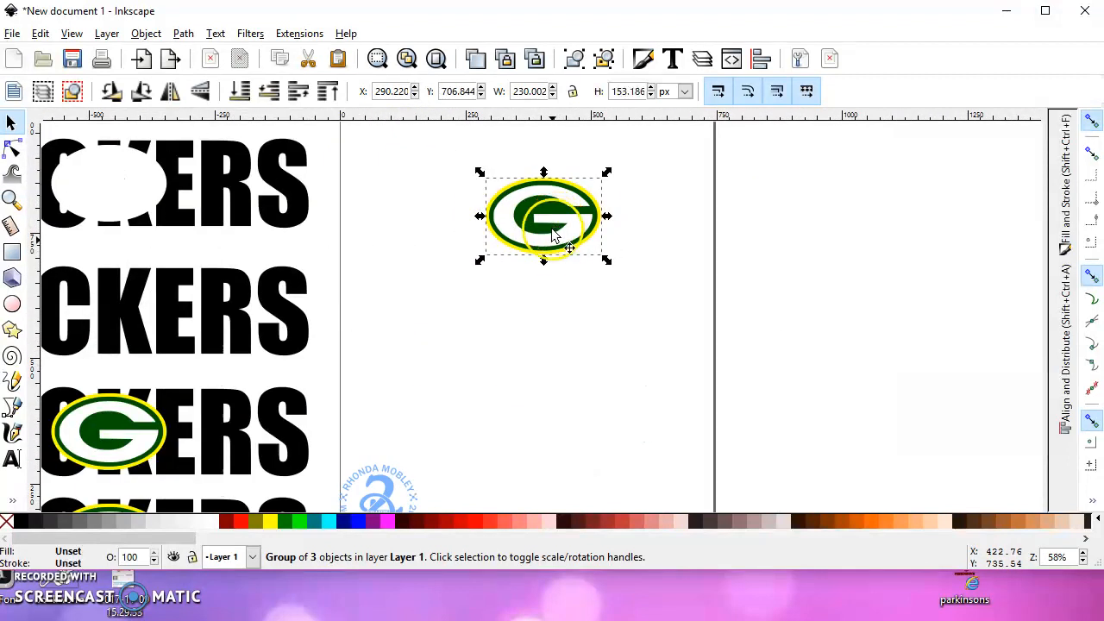
left_click_drag(554, 226, 540, 305)
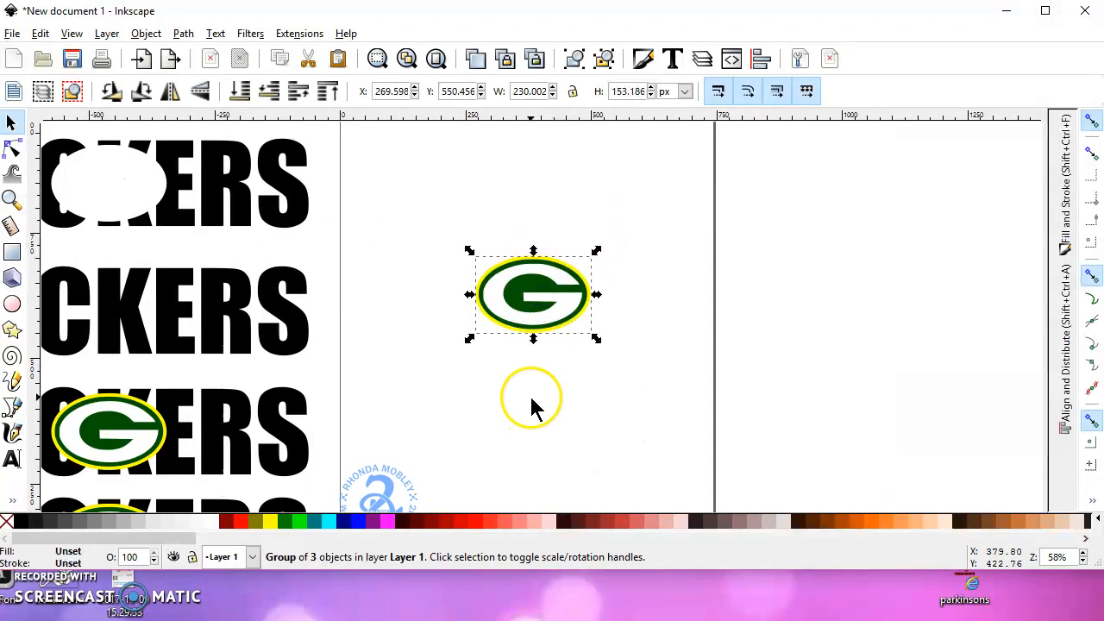
Ungroup the G logo on the page and duplicate its white G in place
left_click(558, 283)
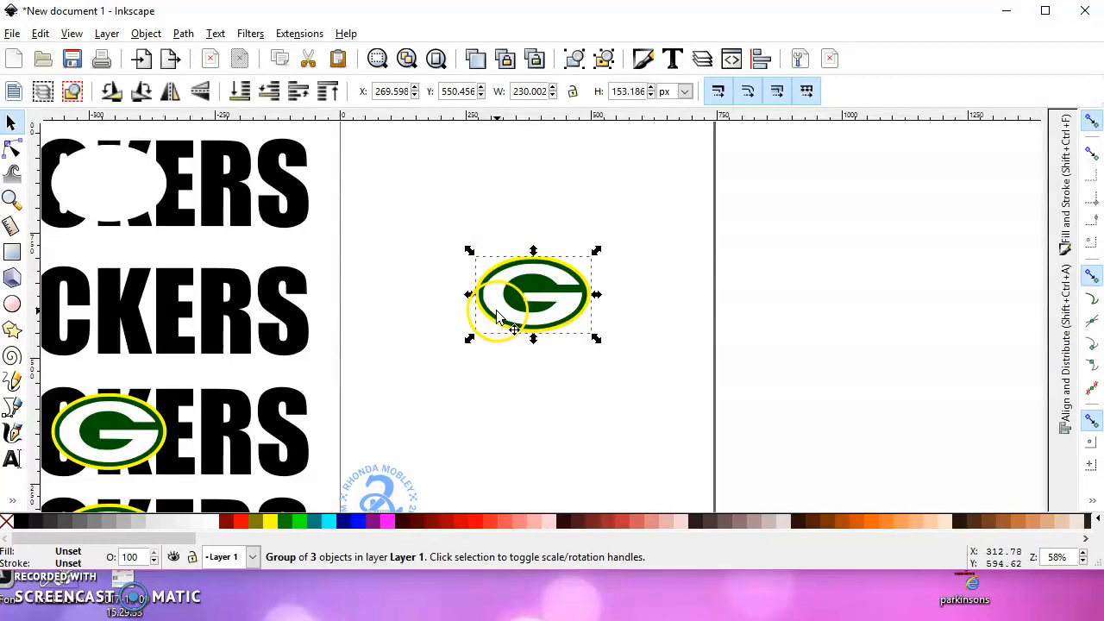
left_click(529, 274)
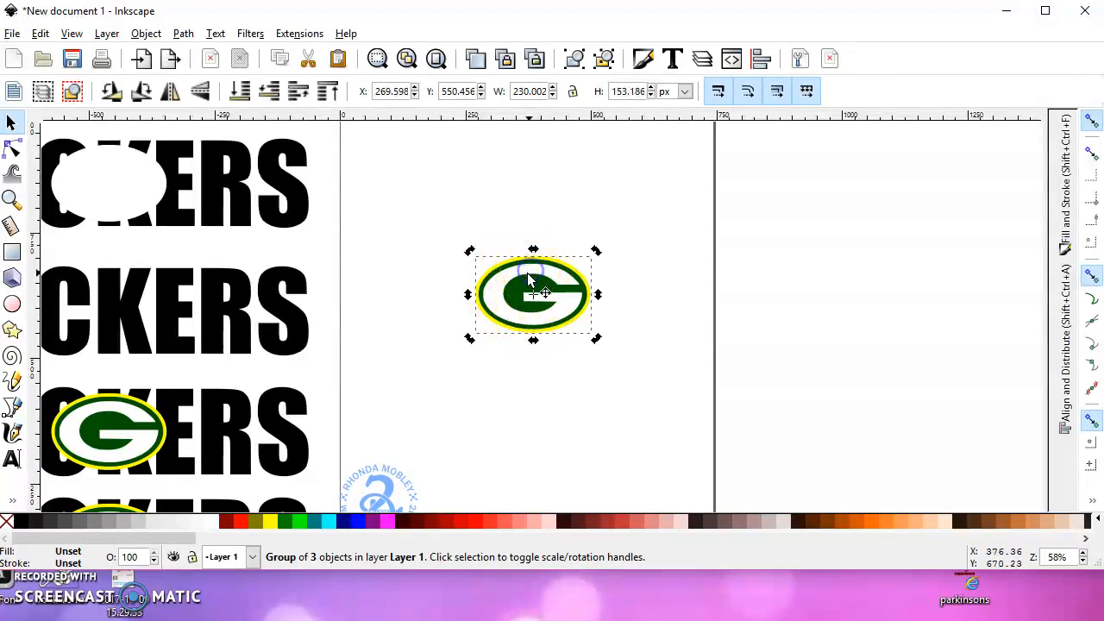
left_click(604, 59)
left_click(622, 212)
left_click(557, 285)
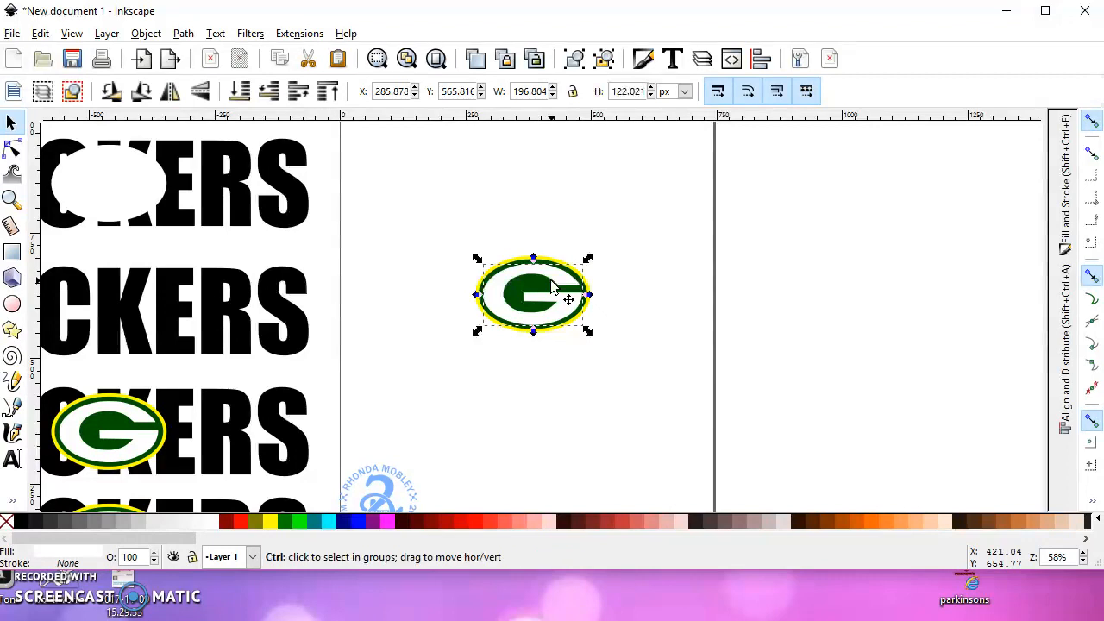
right_click(554, 282)
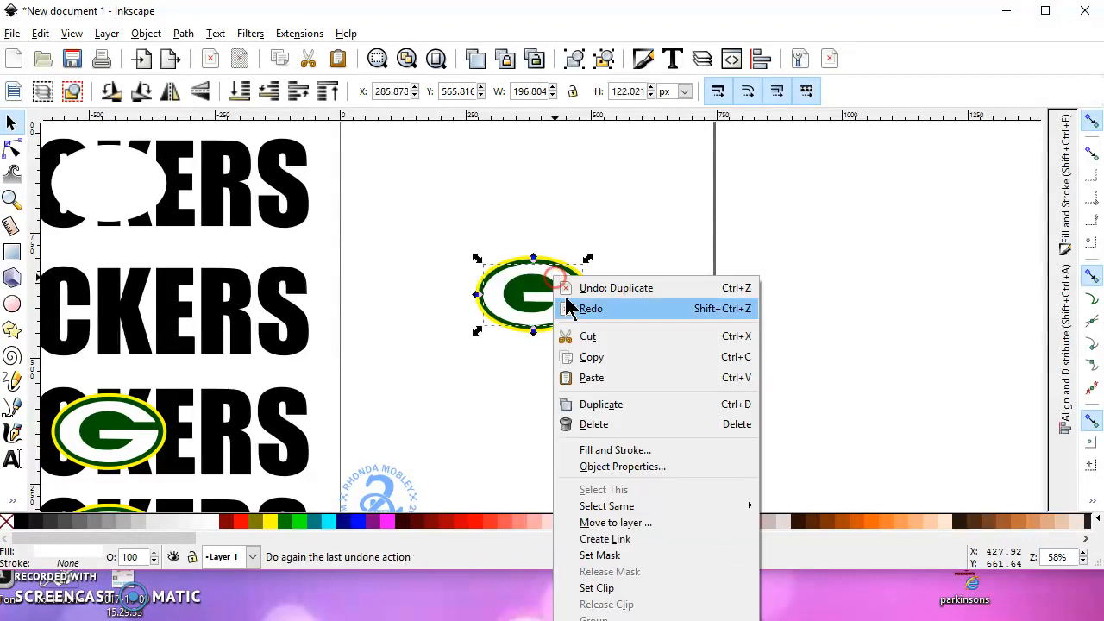
left_click(513, 282)
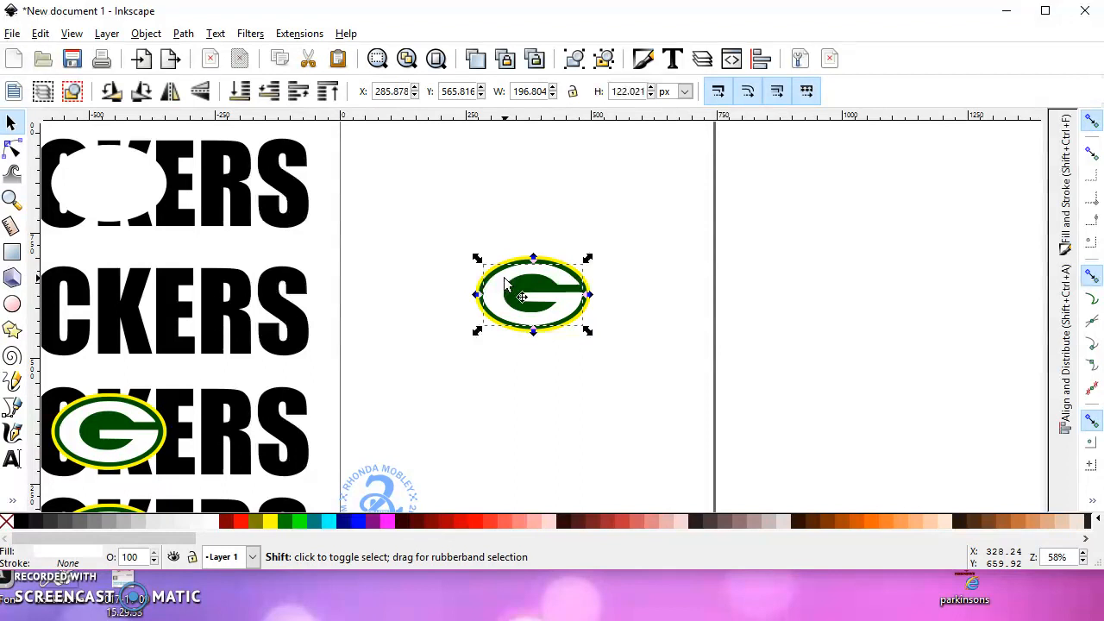
Try to apply Difference to the green oval together with both copies of the white G
left_click(522, 265, "alt+shift")
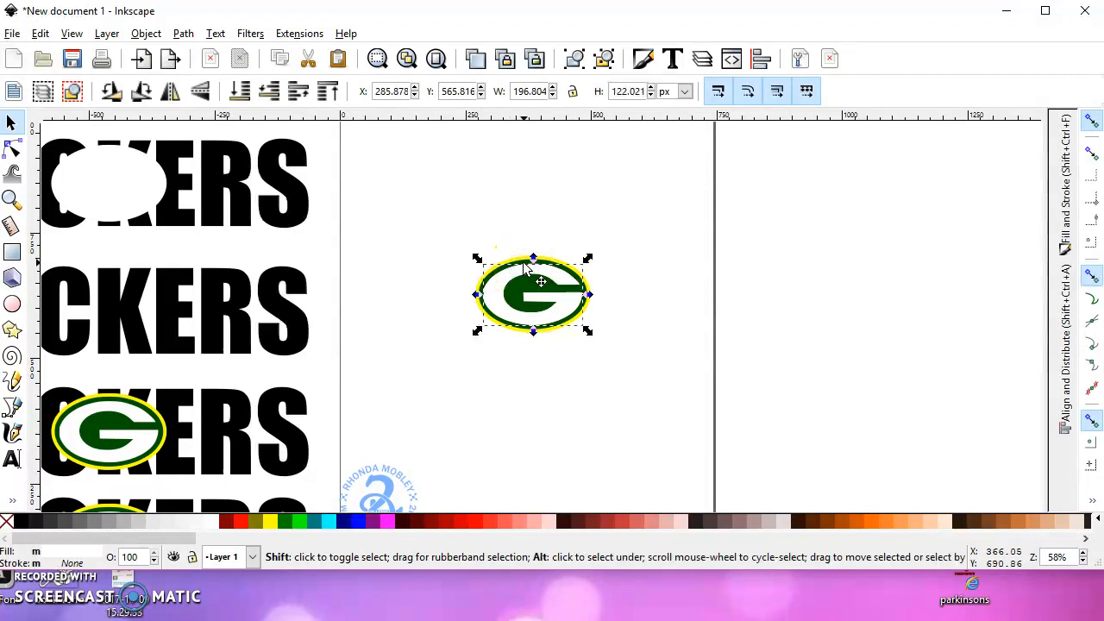
left_click(523, 266, "alt+shift")
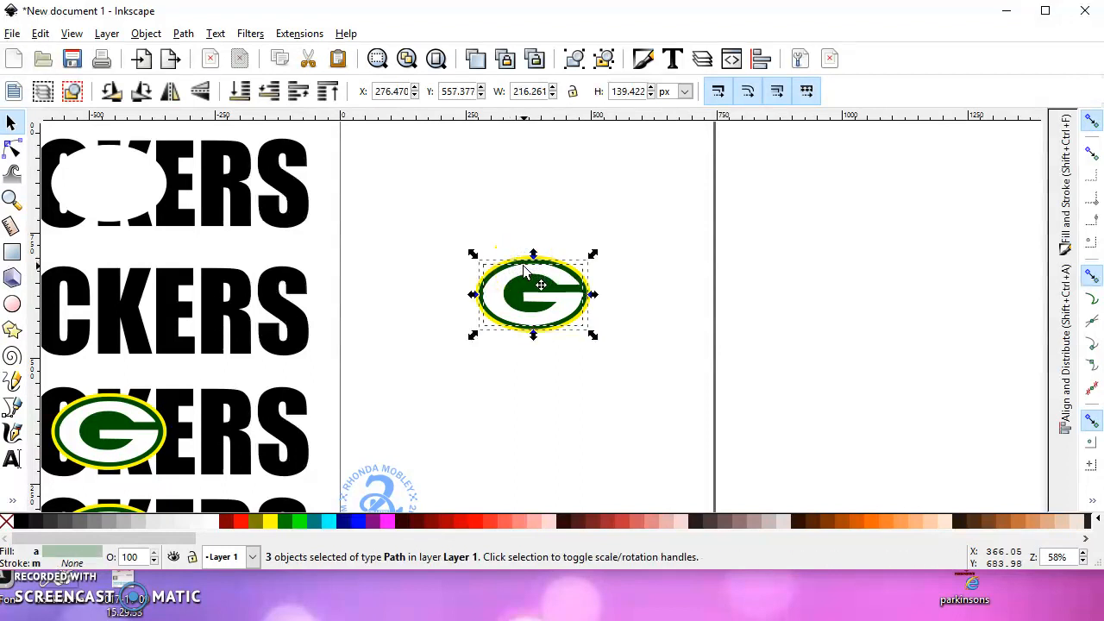
left_click(200, 90)
left_click(183, 32)
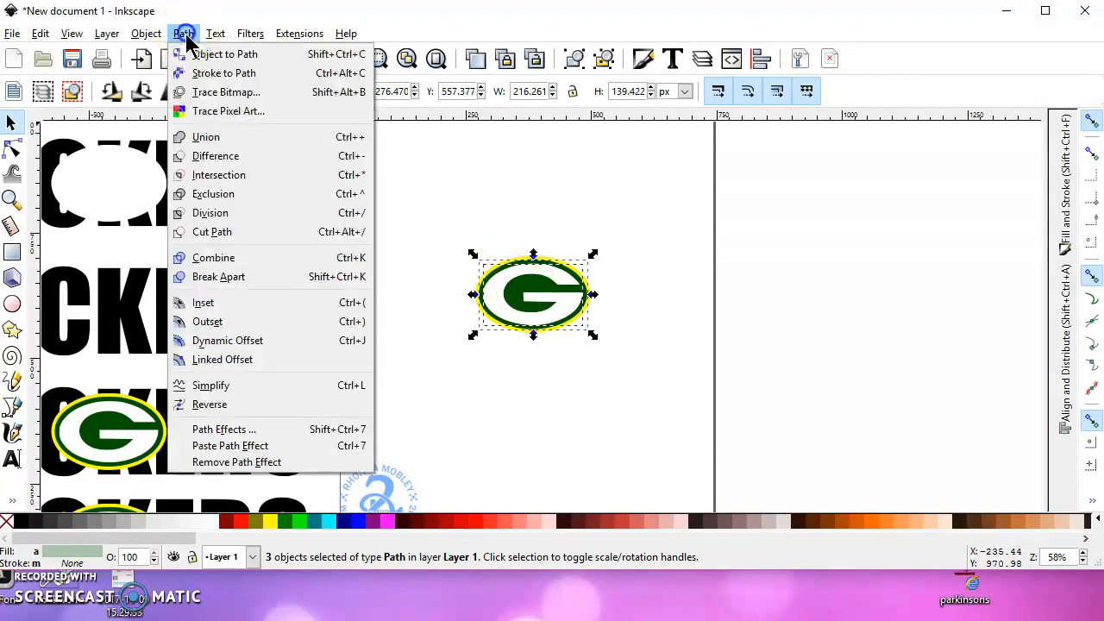
left_click(235, 156)
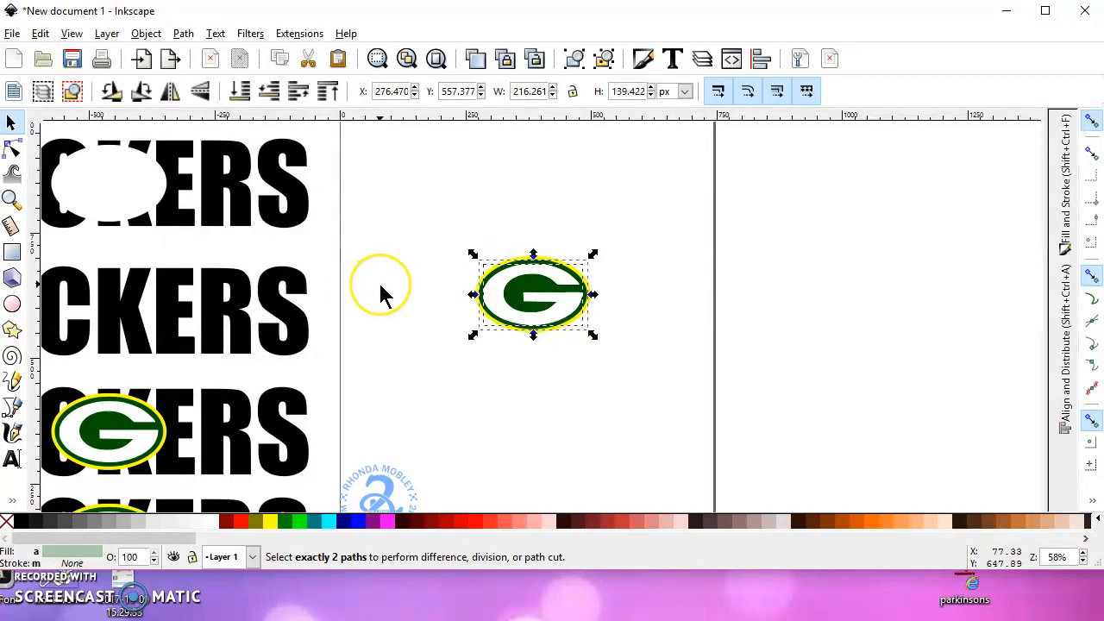
left_click(472, 288)
Subtract only the duplicated white G from the logo's green oval with the Difference operation
left_click(510, 280)
scroll(514, 268, "up", 2, "ctrl")
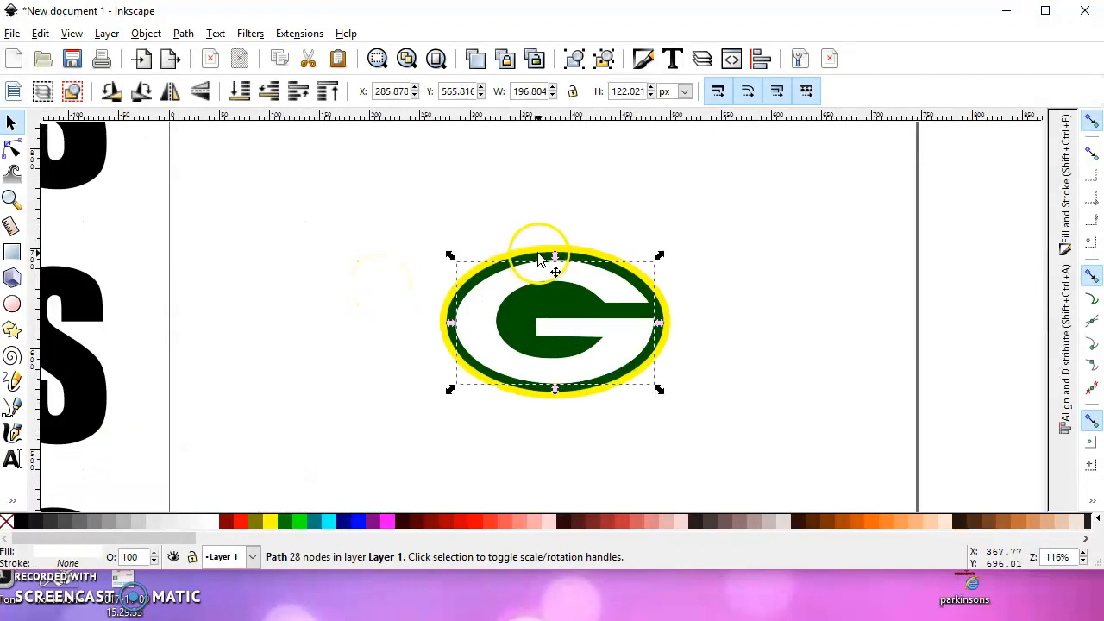
scroll(539, 263, "up", 2, "ctrl")
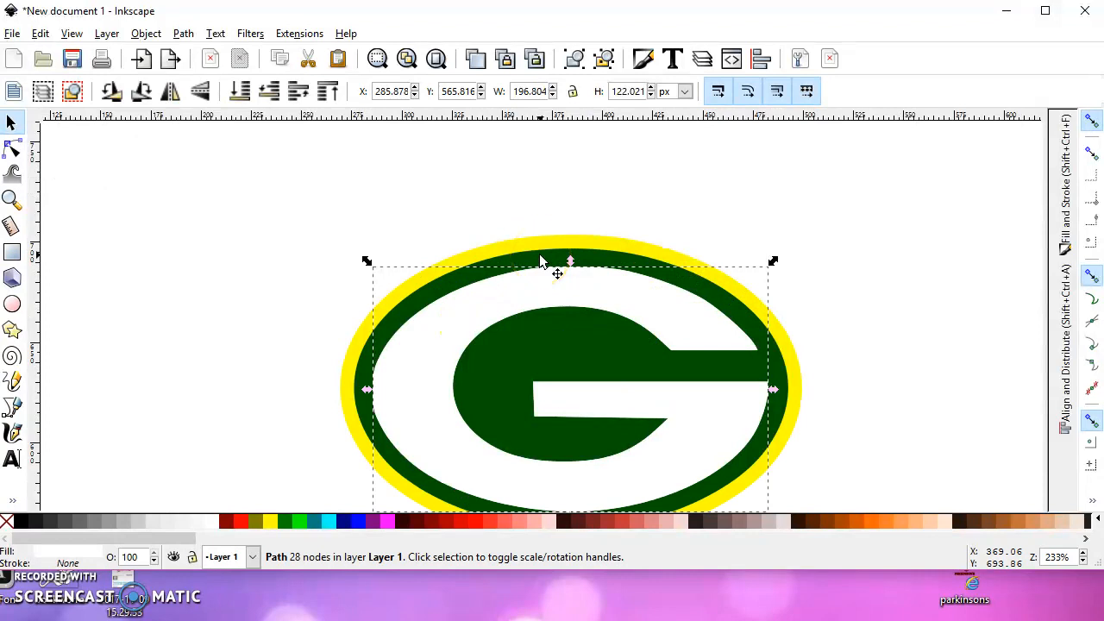
left_click(538, 250, "shift")
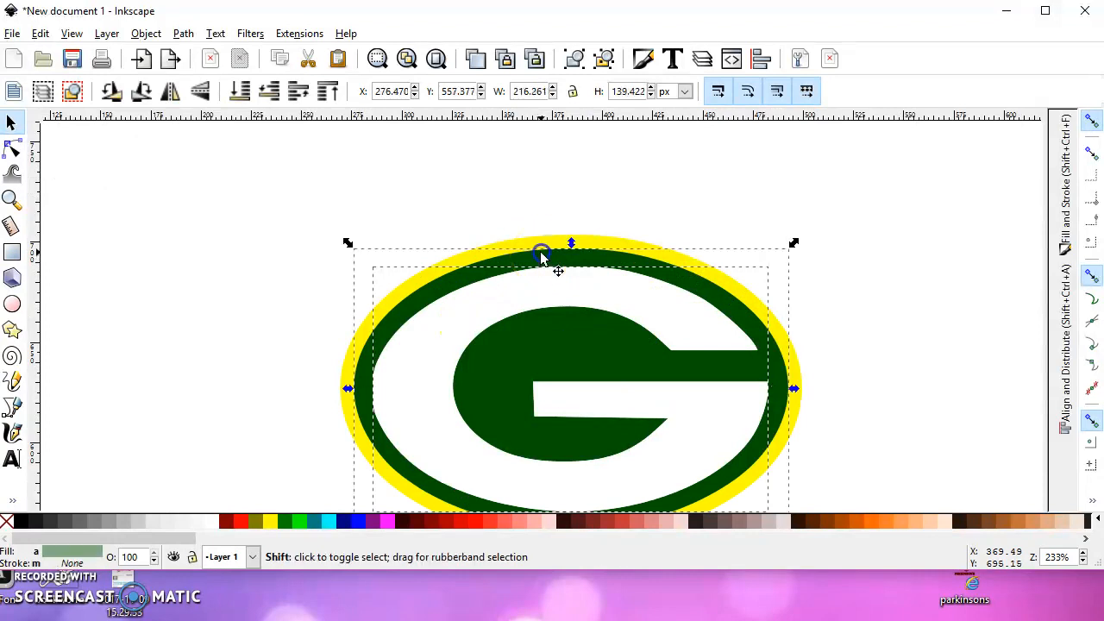
left_click(185, 35)
left_click(256, 156)
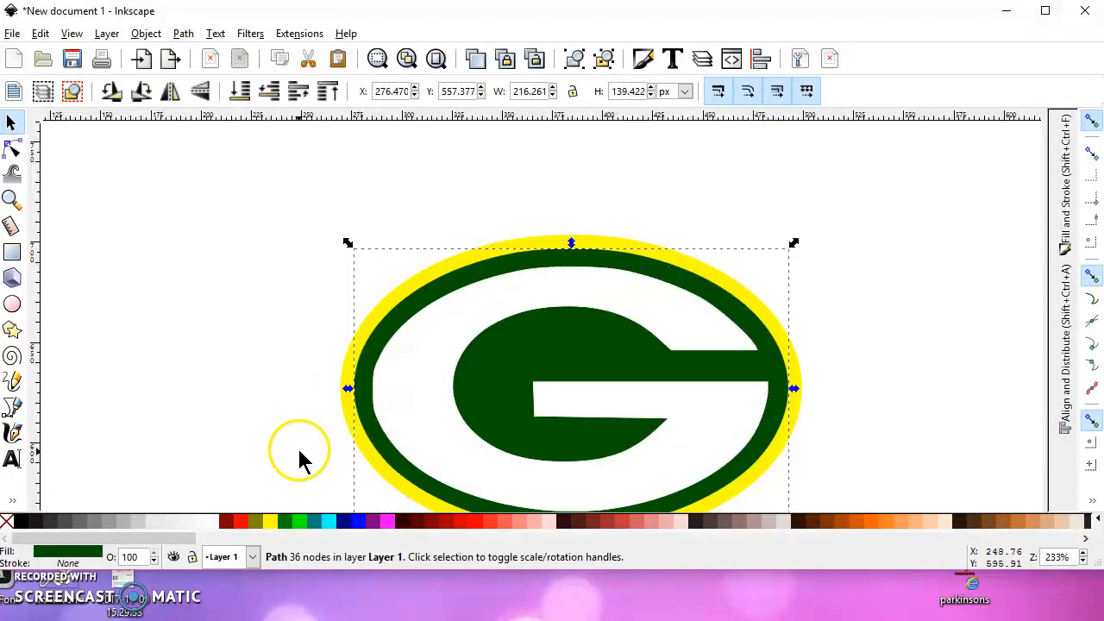
Draw a black rectangle about 596 by 447 px around the page logo and send it behind everything
scroll(307, 392, "down", 2, "ctrl")
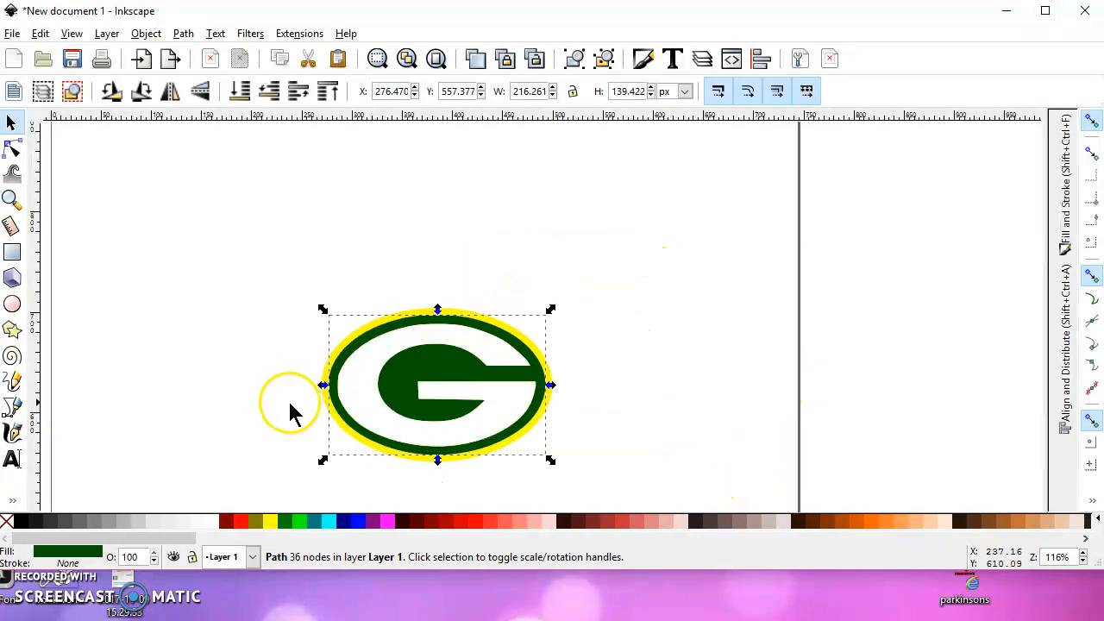
scroll(160, 402, "down", 2, "ctrl")
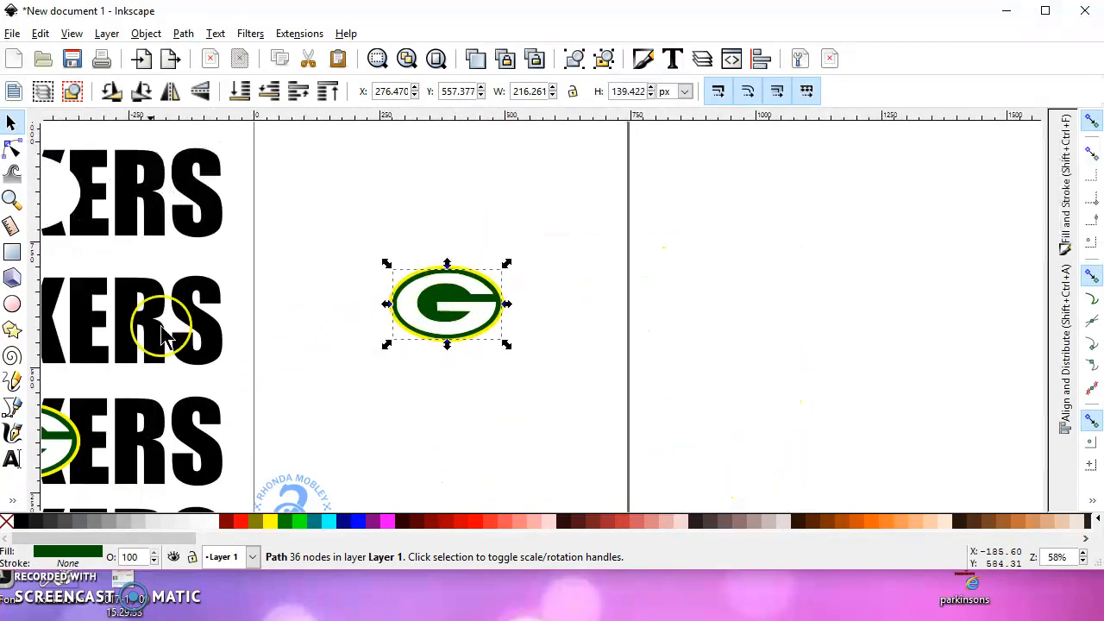
left_click(12, 252)
left_click_drag(304, 195, 602, 420)
left_click(12, 124)
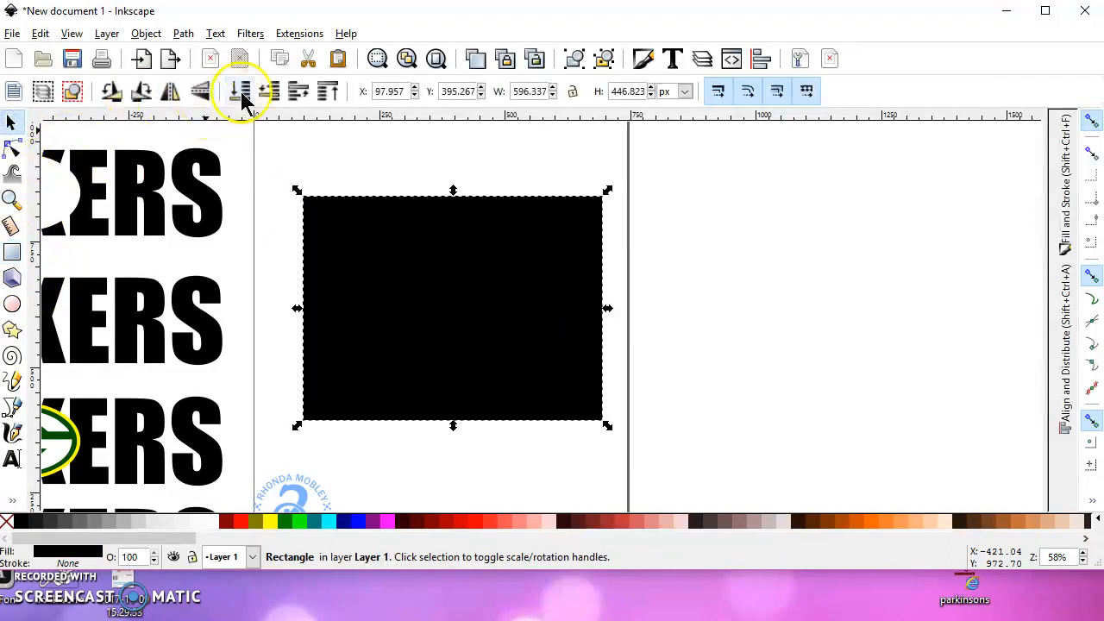
left_click(241, 93)
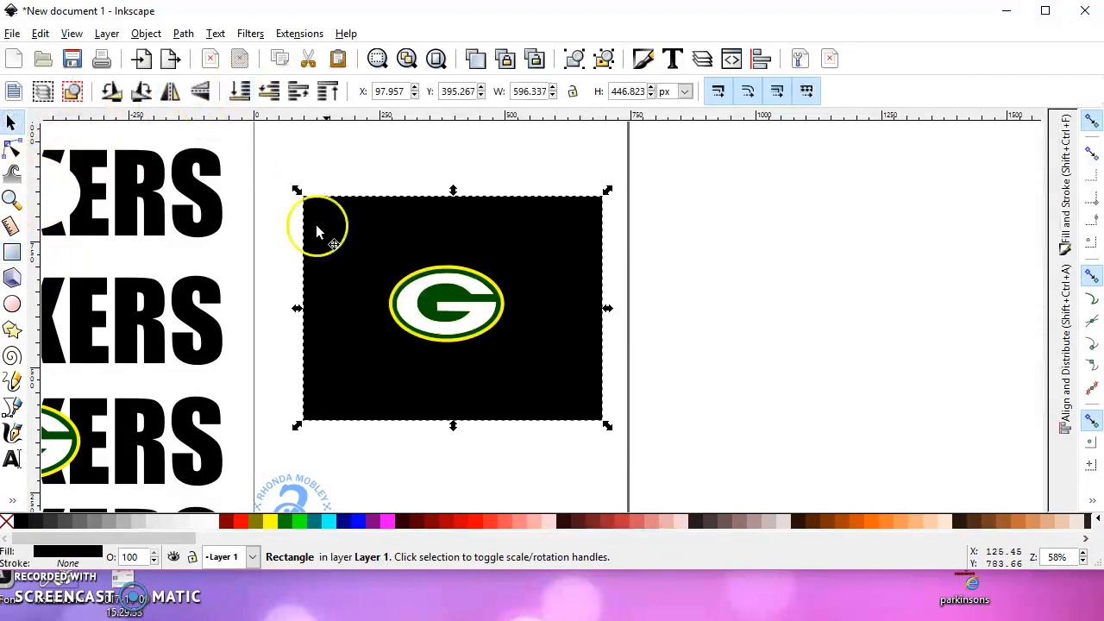
Move the white G down off the logo to inspect the cutout in the green oval, and restore its original position
left_click(421, 287)
mouse_move(421, 286)
left_mouse_down()
mouse_move(418, 343)
mouse_move(411, 300)
left_mouse_up()
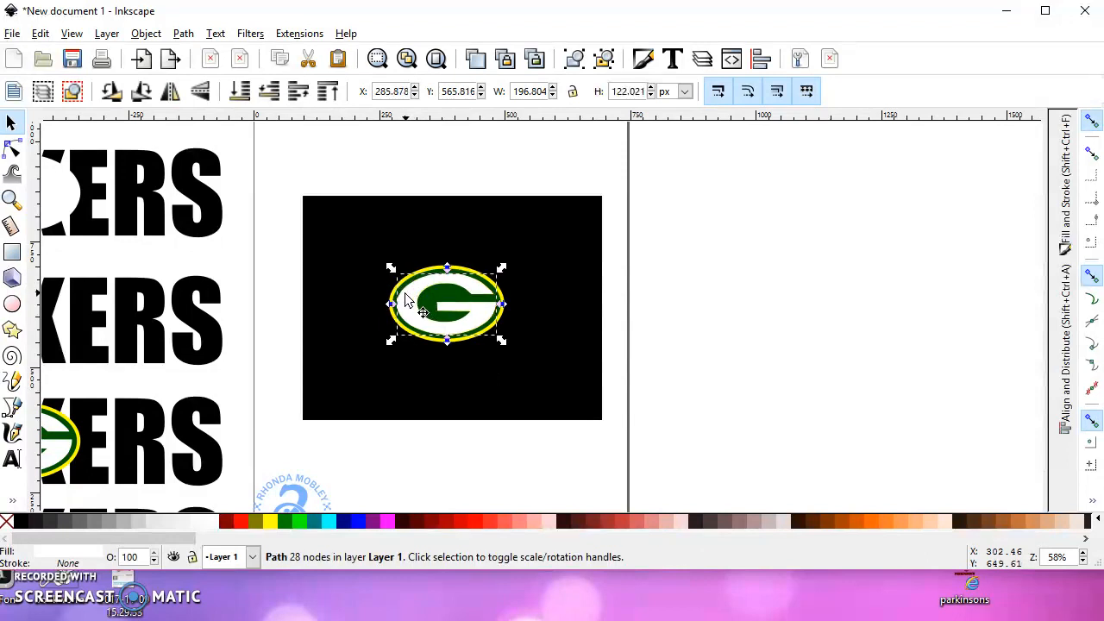
scroll(405, 295, "up", 2)
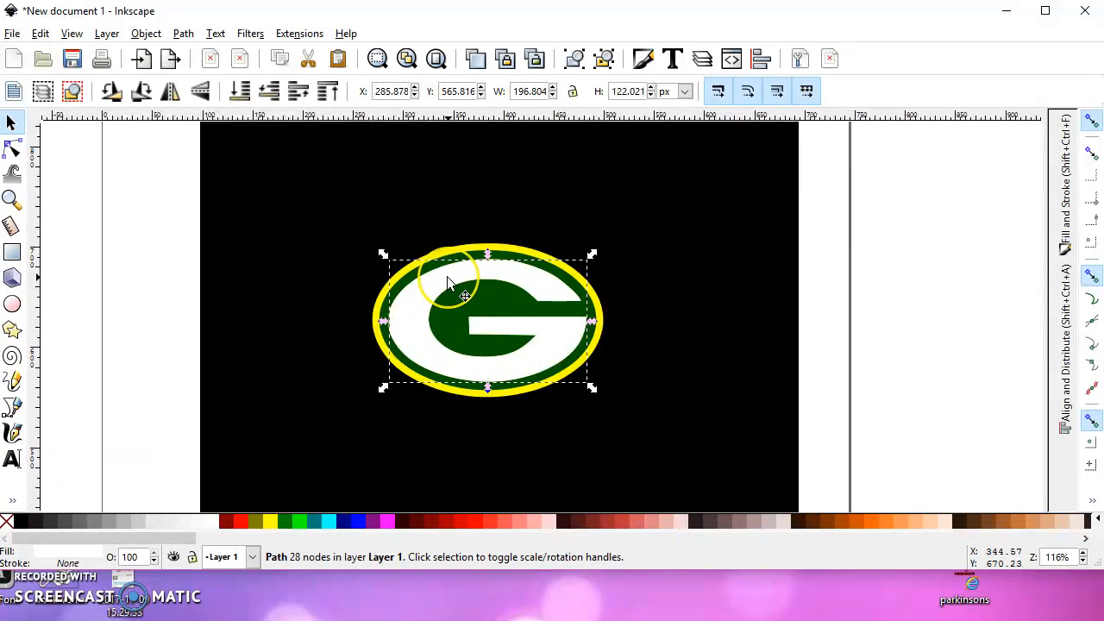
left_click_drag(446, 277, 438, 349)
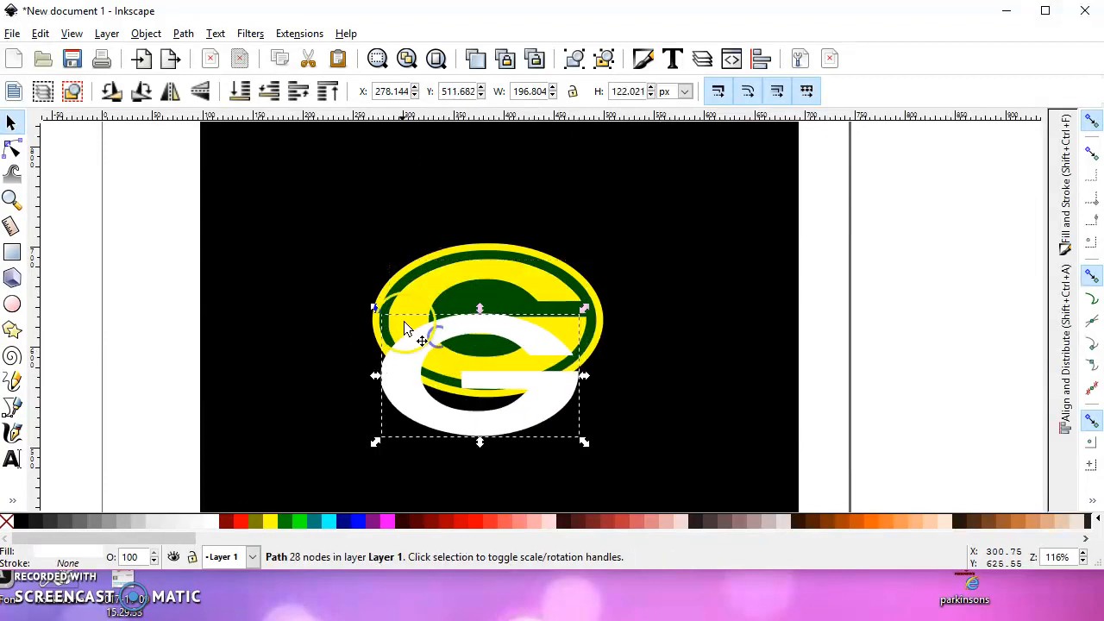
scroll(298, 278, "down", 4)
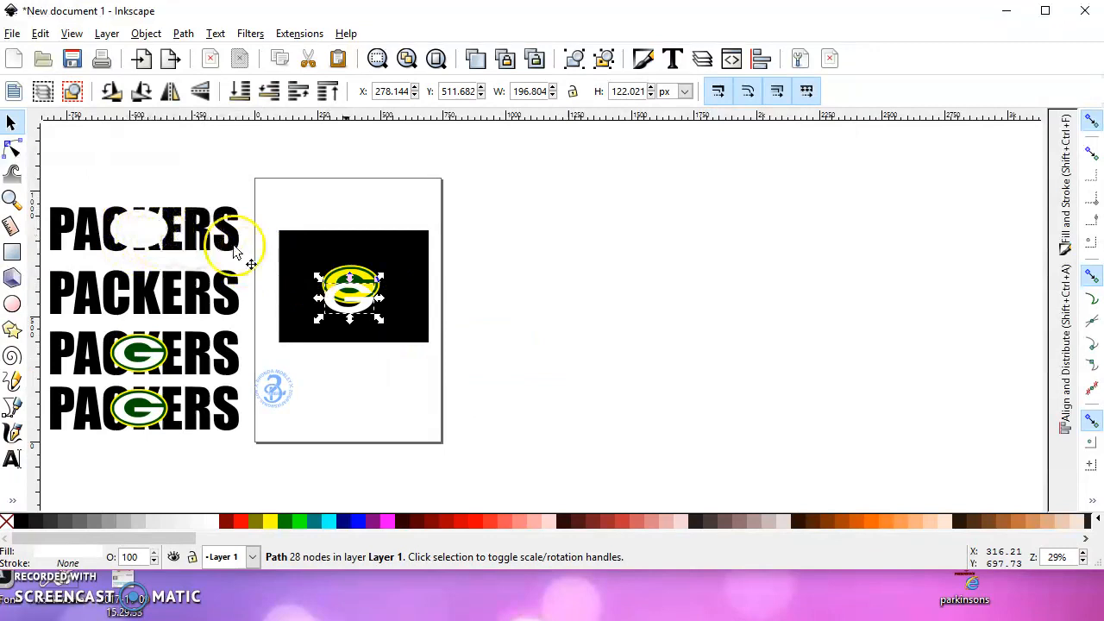
scroll(333, 279, "up", 2)
mouse_move(362, 274)
left_mouse_down()
mouse_move(365, 264)
mouse_move(384, 285)
mouse_move(399, 278)
mouse_move(400, 321)
mouse_move(386, 259)
mouse_move(382, 268)
left_mouse_up()
scroll(353, 251, "up", 3)
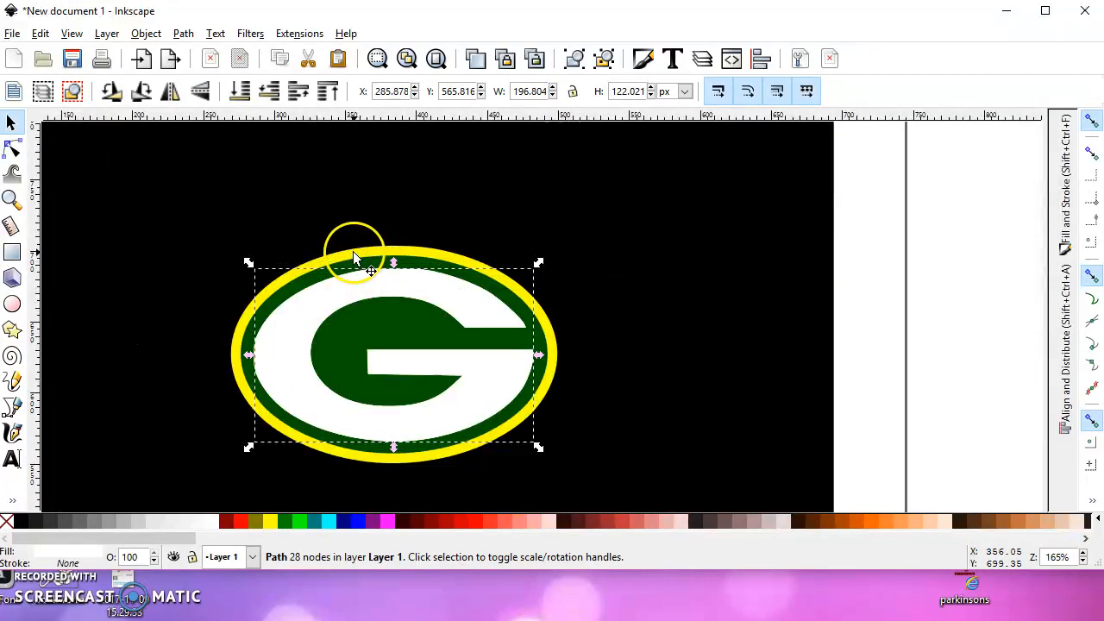
Subtract the duplicated white G from the logo's yellow oval with the Difference operation
left_click(367, 250, "shift")
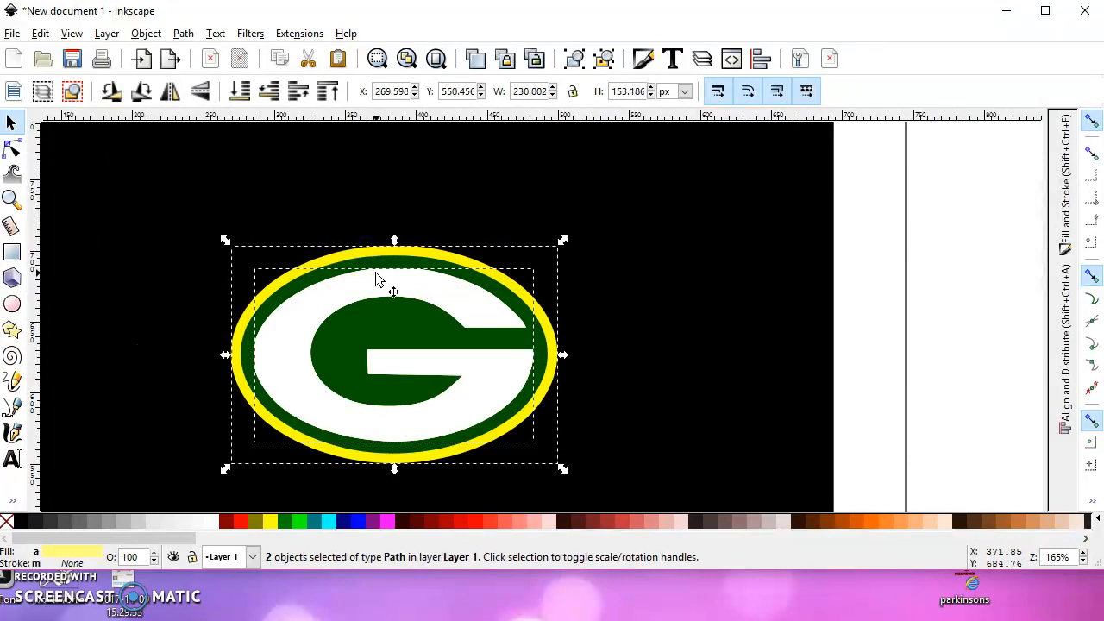
left_click(183, 33)
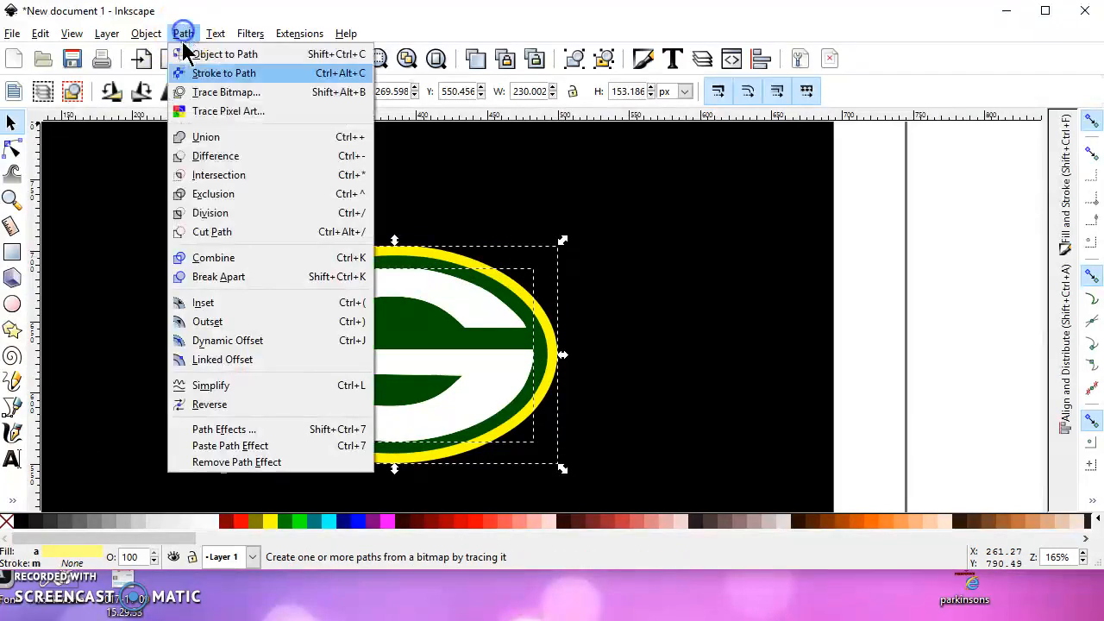
left_click(220, 159)
scroll(288, 308, "down", 2)
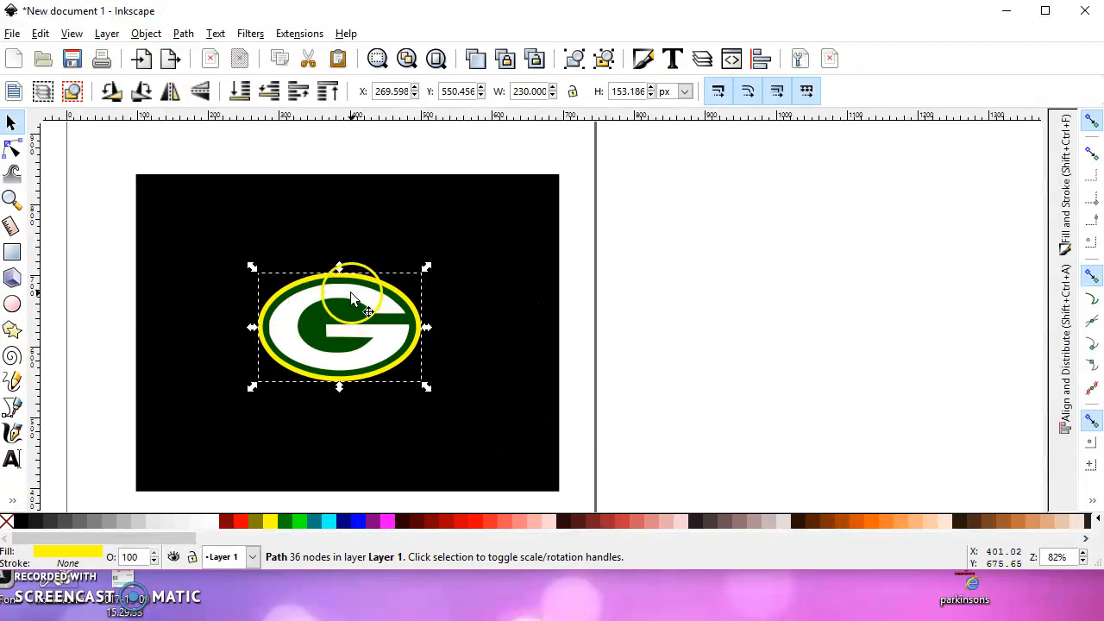
Shift the white G sideways off the logo to inspect the cutout through the yellow and green ovals, and undo the move
left_click(350, 291)
left_click_drag(357, 296, 377, 293)
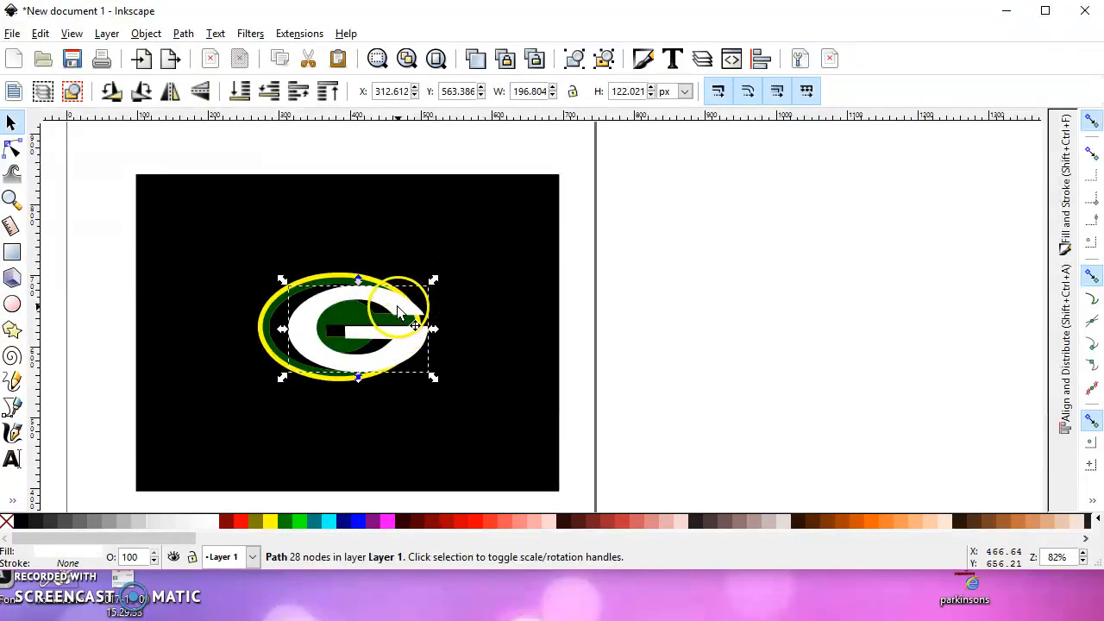
key("ctrl")
key("ctrl+z")
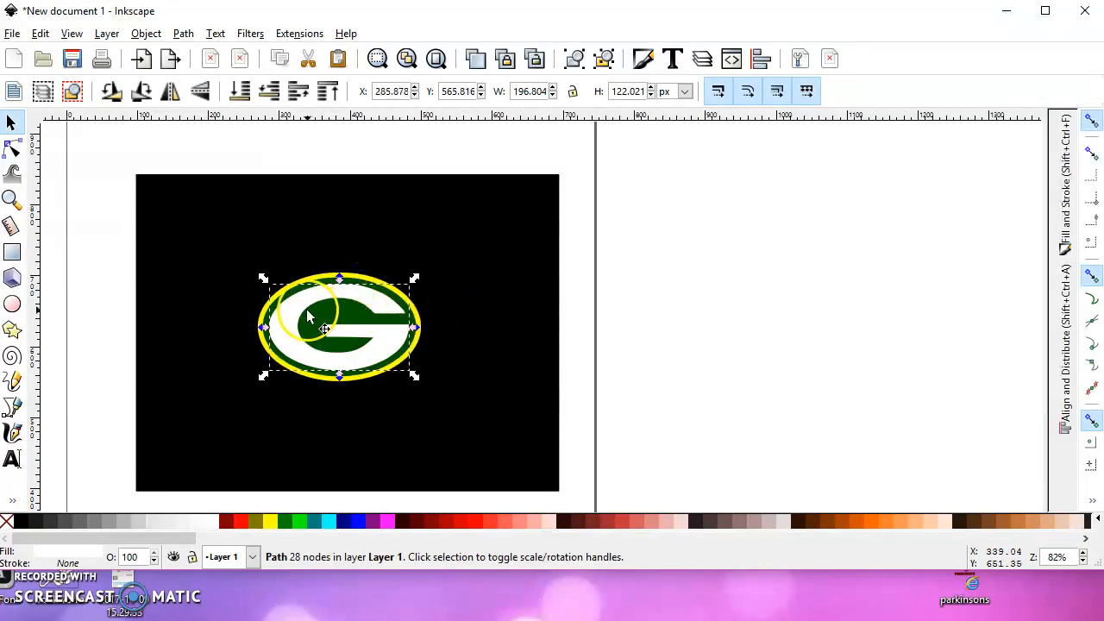
Subtract a duplicate of the green shape from the yellow oval with the Difference operation
scroll(304, 310, "up", 2)
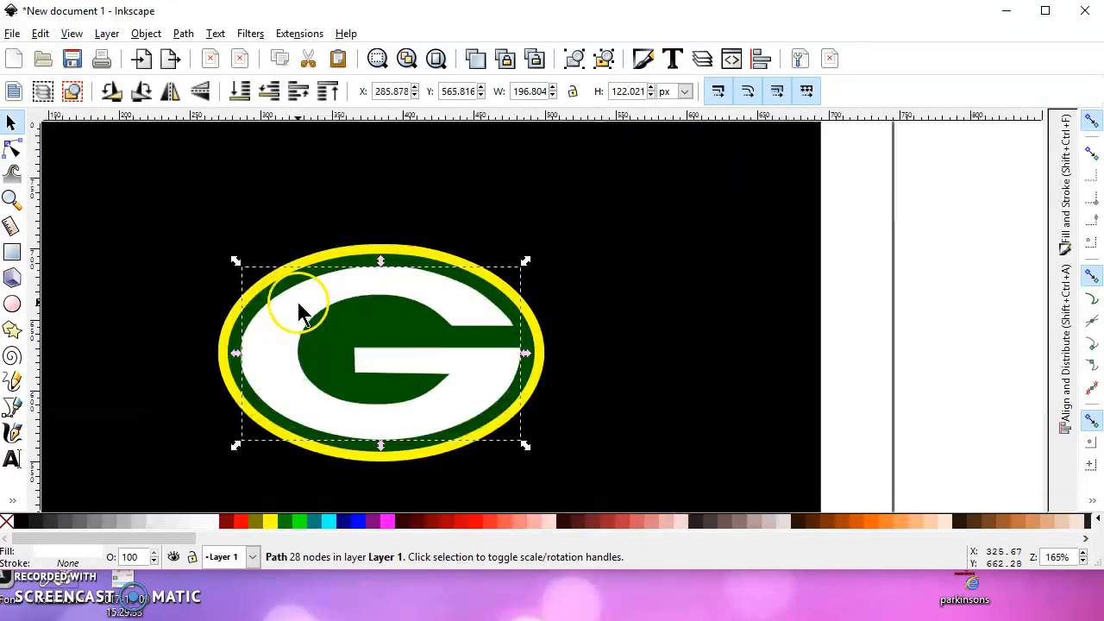
left_click(350, 268)
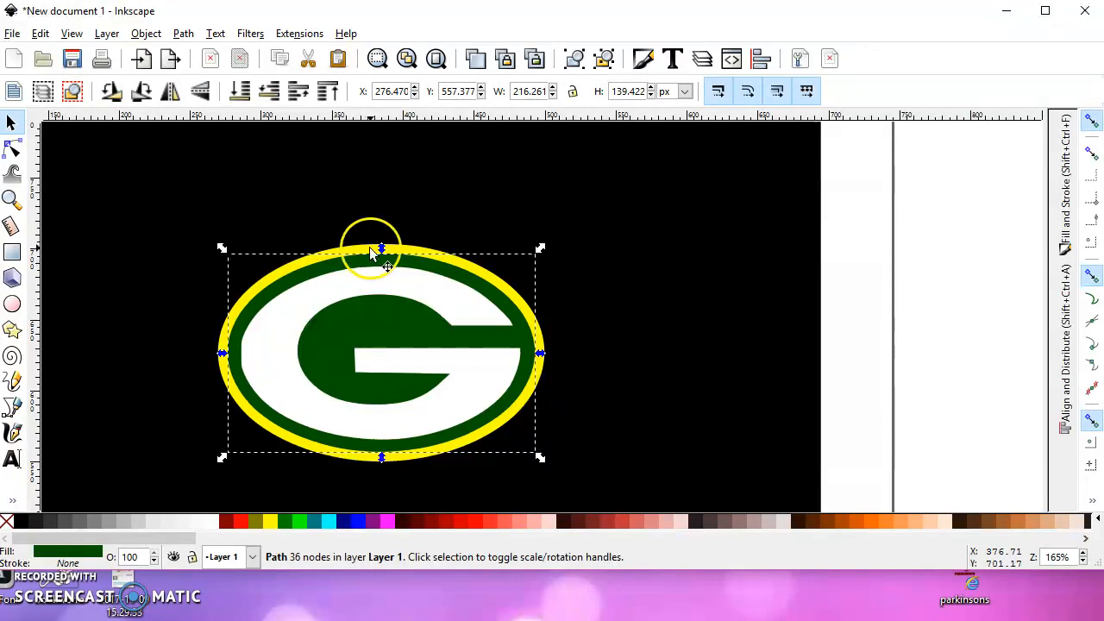
left_click(368, 247, "shift")
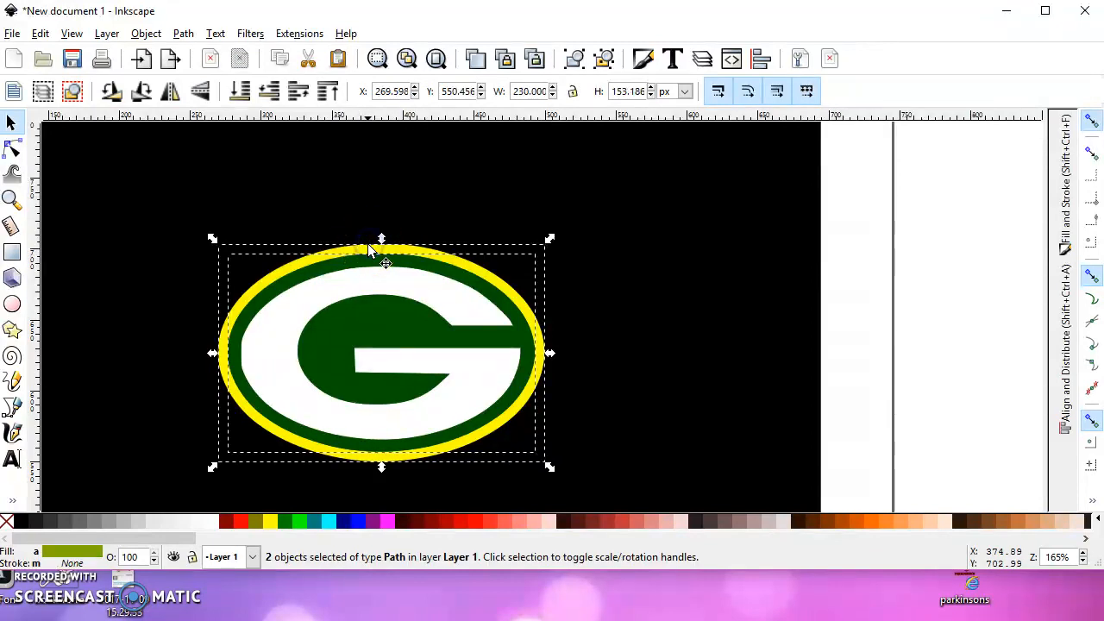
left_click(182, 33)
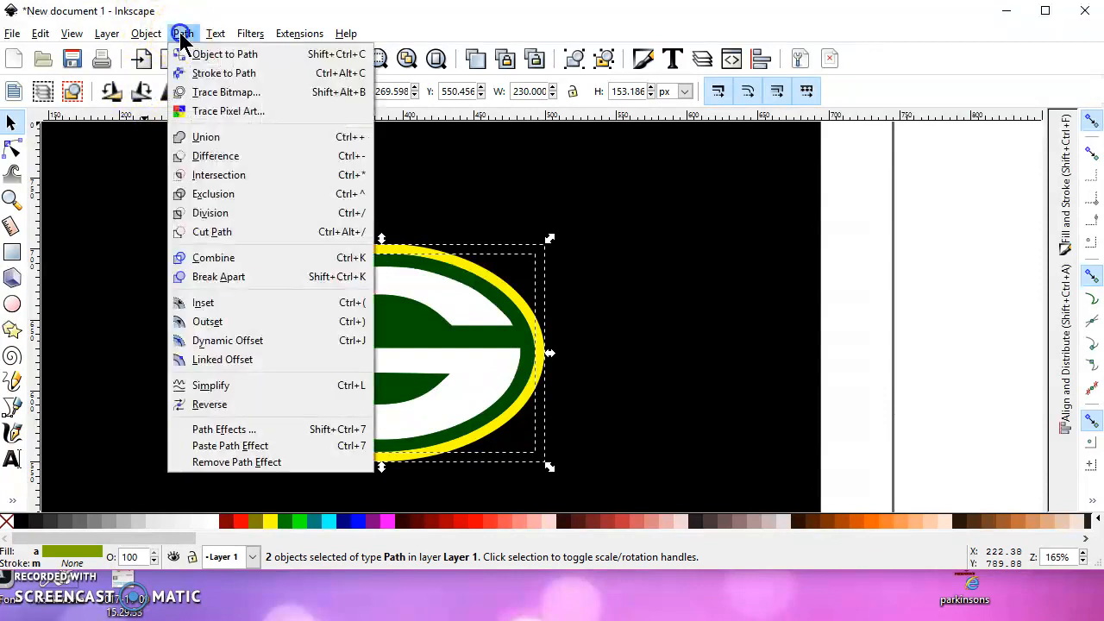
left_click(234, 162)
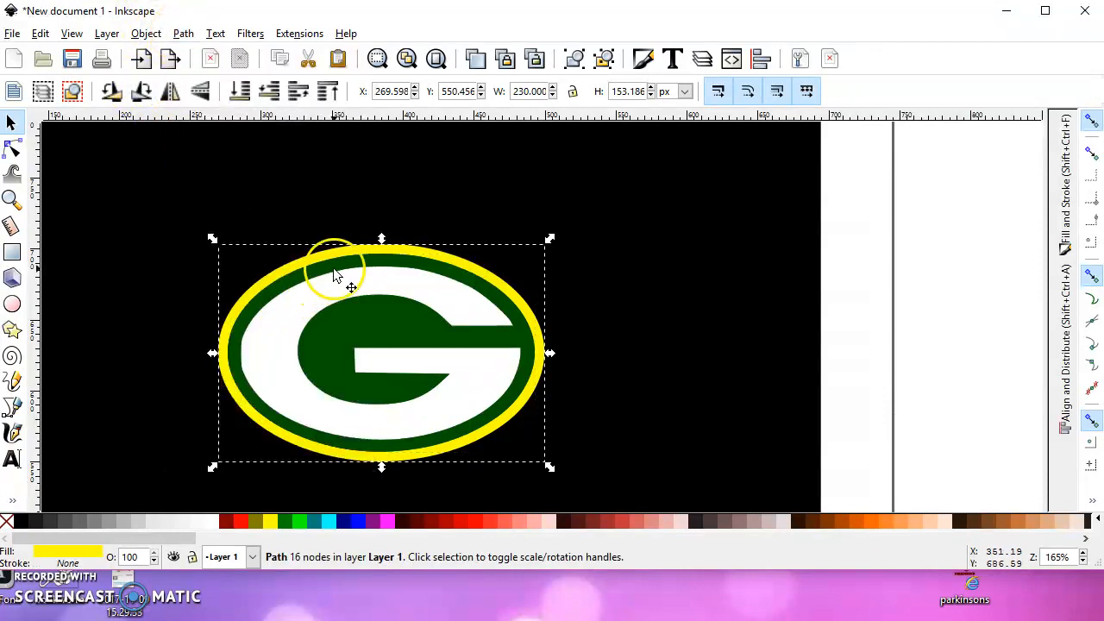
Shift the white G and the green shape down to inspect the cutouts beneath, and restore the white G to its original position
left_click_drag(338, 268, 339, 306)
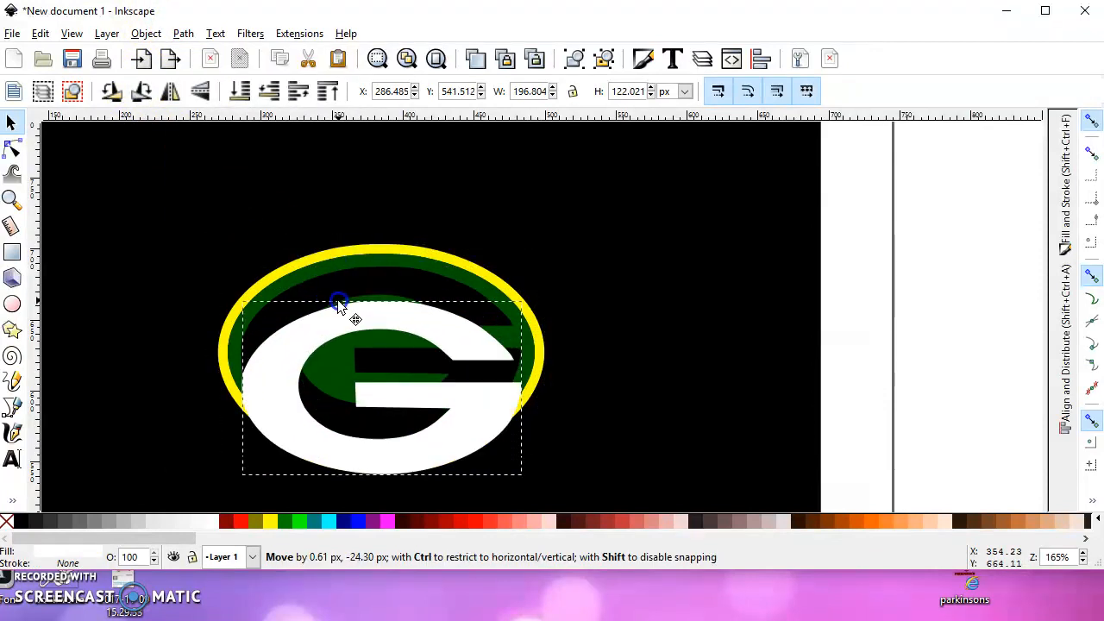
left_click(377, 261)
left_click_drag(378, 263, 380, 269)
left_click_drag(385, 315, 387, 289)
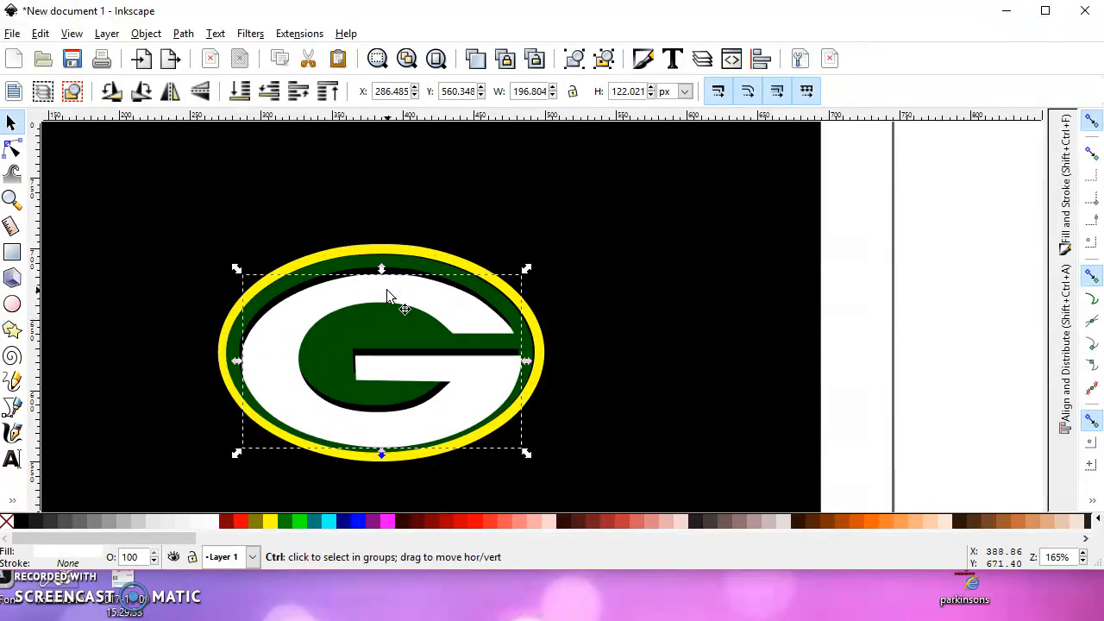
key("ctrl+z")
key("ctrl+shift+z")
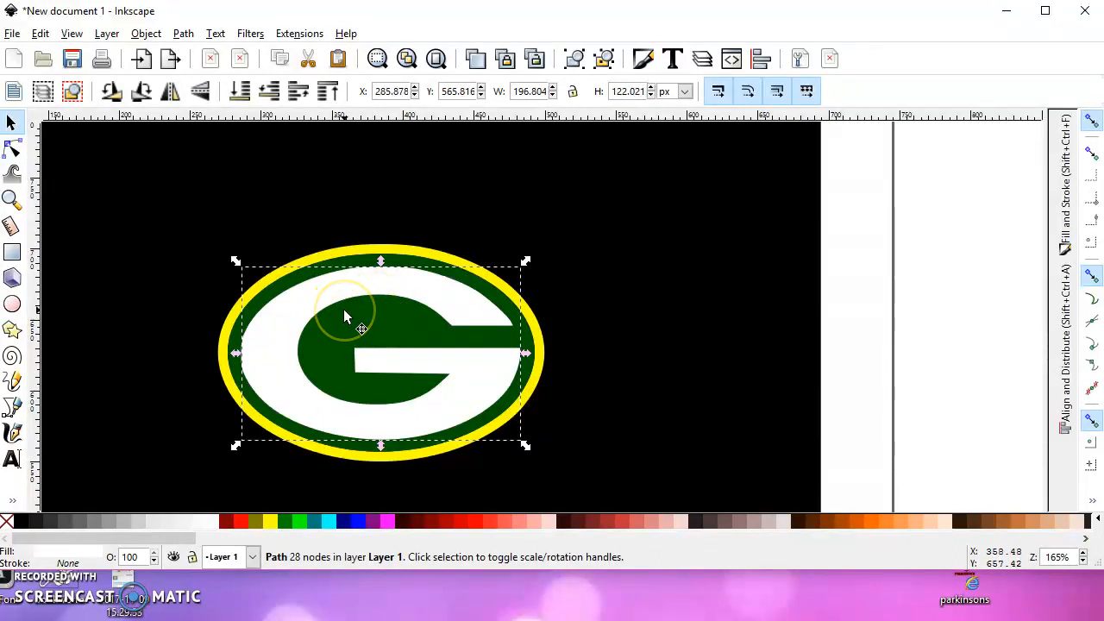
left_click(350, 314)
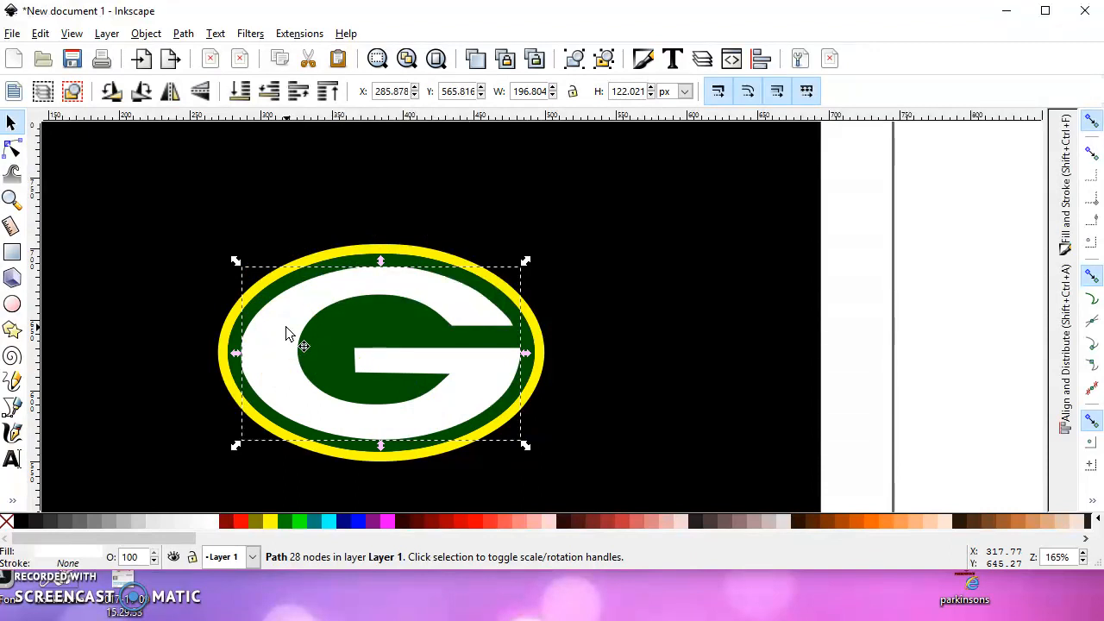
Move the white G off the logo and the green shape down to inspect the separate layers, and return the green shape inside the yellow ring
left_click_drag(285, 326, 354, 384)
mouse_move(363, 259)
left_mouse_down()
mouse_move(382, 303)
mouse_move(364, 267)
mouse_move(369, 251)
left_mouse_up()
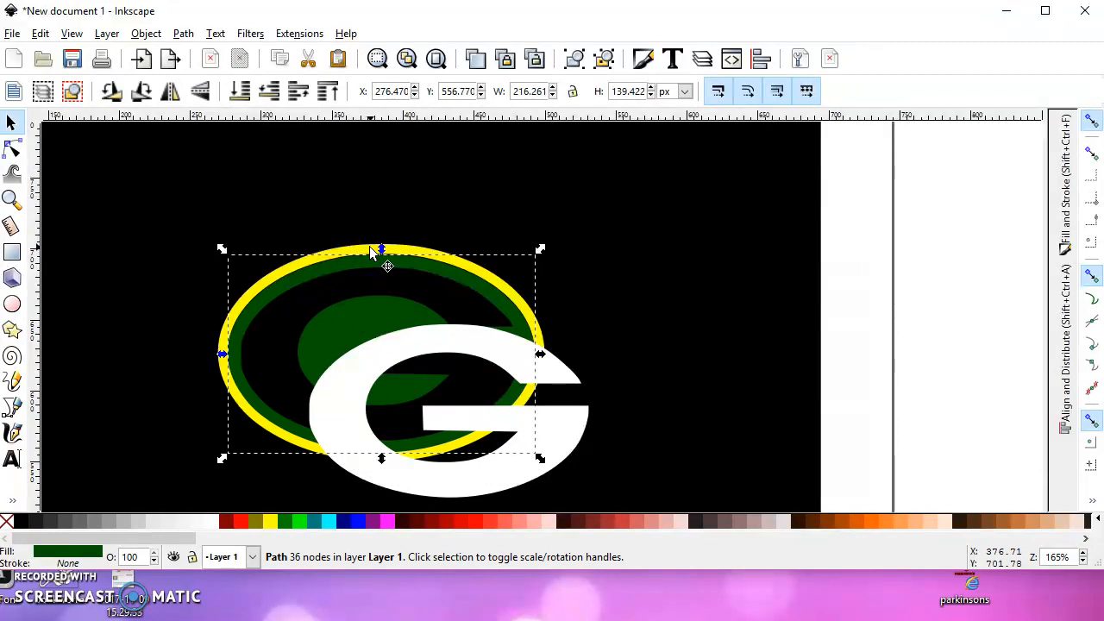
left_click_drag(438, 333, 407, 349)
left_click(400, 263)
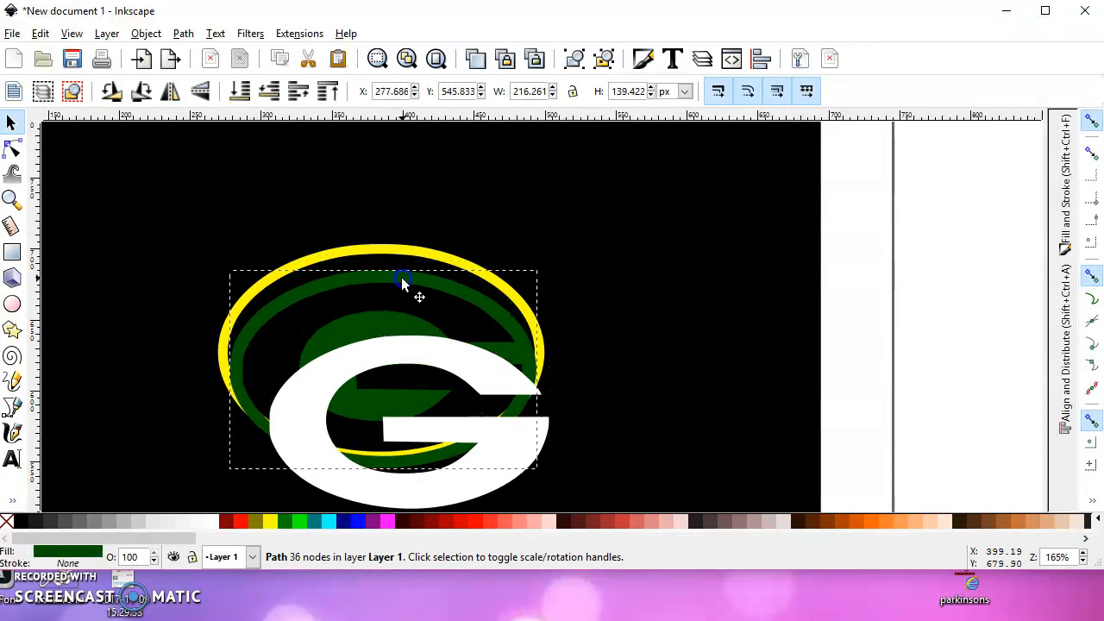
left_click_drag(398, 261, 402, 251)
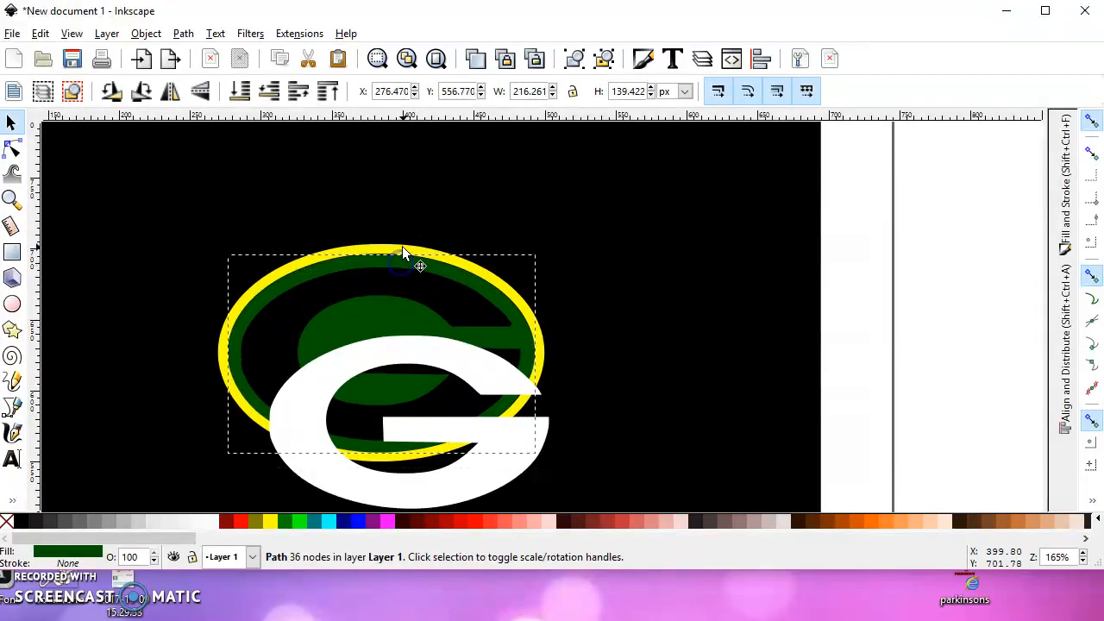
Center the green shape on the yellow ring with the alignment options relative to the last selected object
left_click(402, 249, "shift")
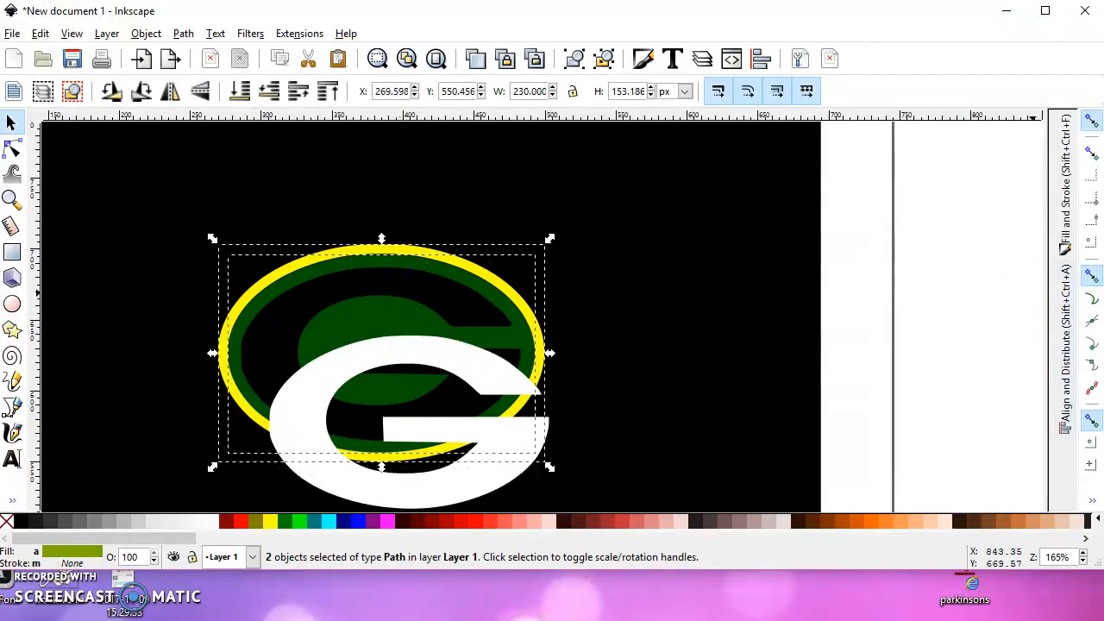
left_click(1065, 370)
left_click(946, 228)
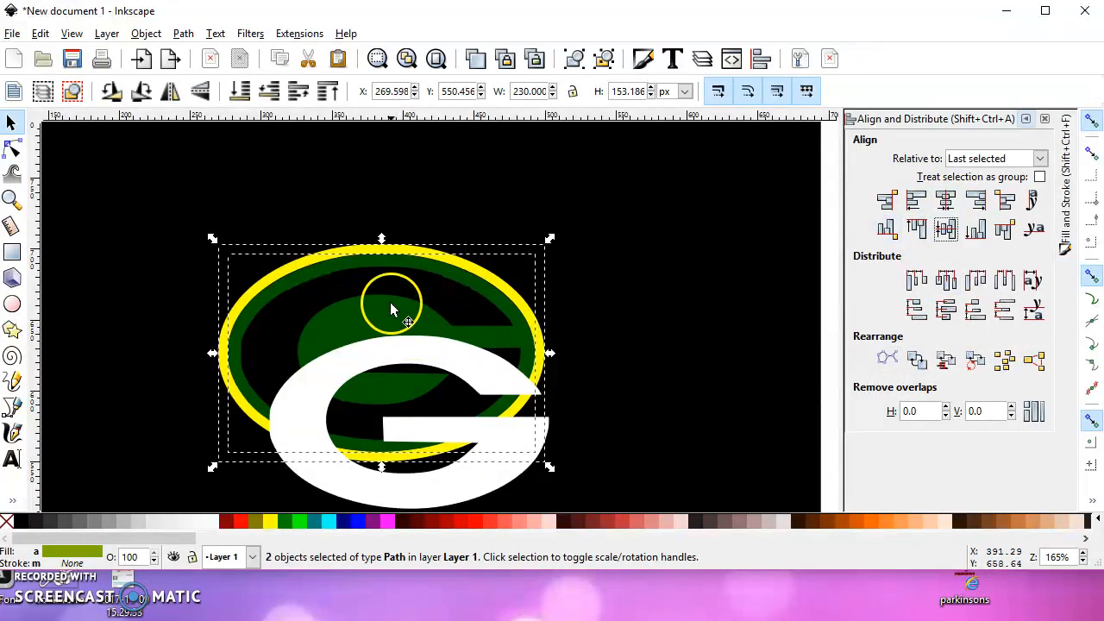
Outset the green shape slightly to about 217 by 140 px so it overlaps the yellow ring
left_click(673, 261)
left_click(480, 293)
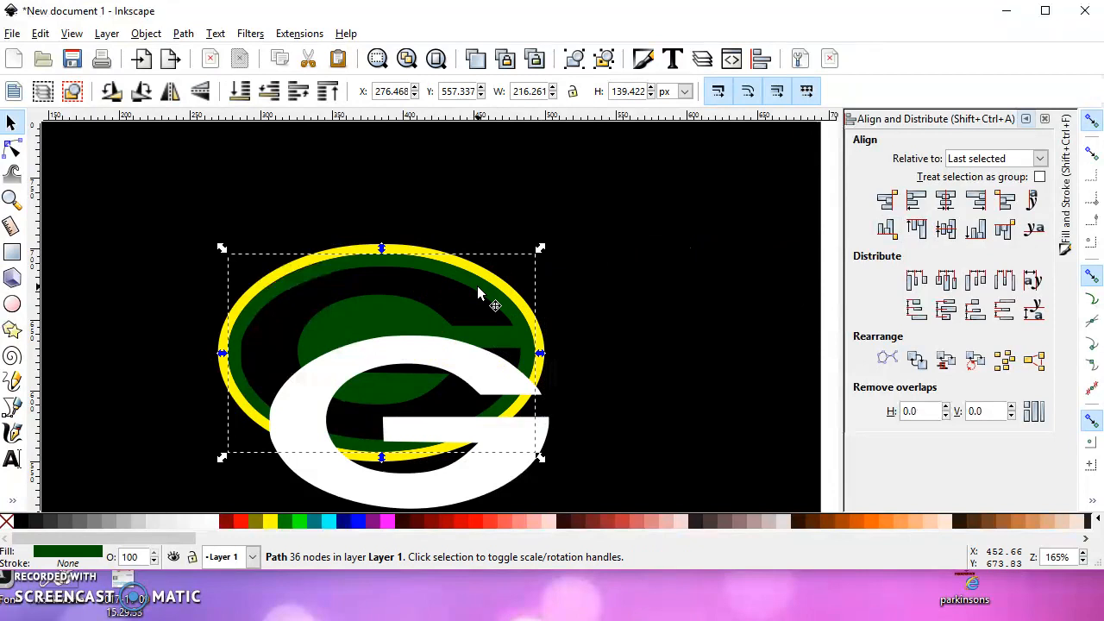
left_click(474, 289, "ctrl")
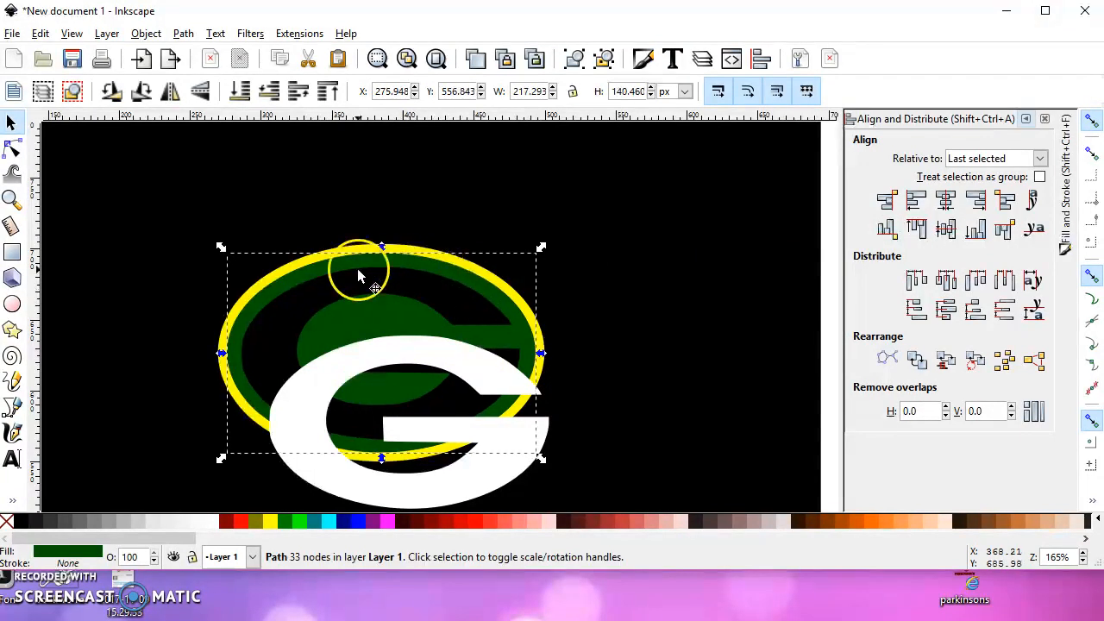
Fine-tune the green shape's position and move the white G back into its cutout in the logo
scroll(357, 268, "up", 1, "ctrl")
mouse_move(431, 259)
left_mouse_down()
mouse_move(434, 270)
mouse_move(429, 260)
left_mouse_up()
left_click_drag(439, 399, 409, 287)
Duplicate the grouped G logo from the third PACKERS row and place the copy over the middle of the second row
scroll(401, 334, "down", 3)
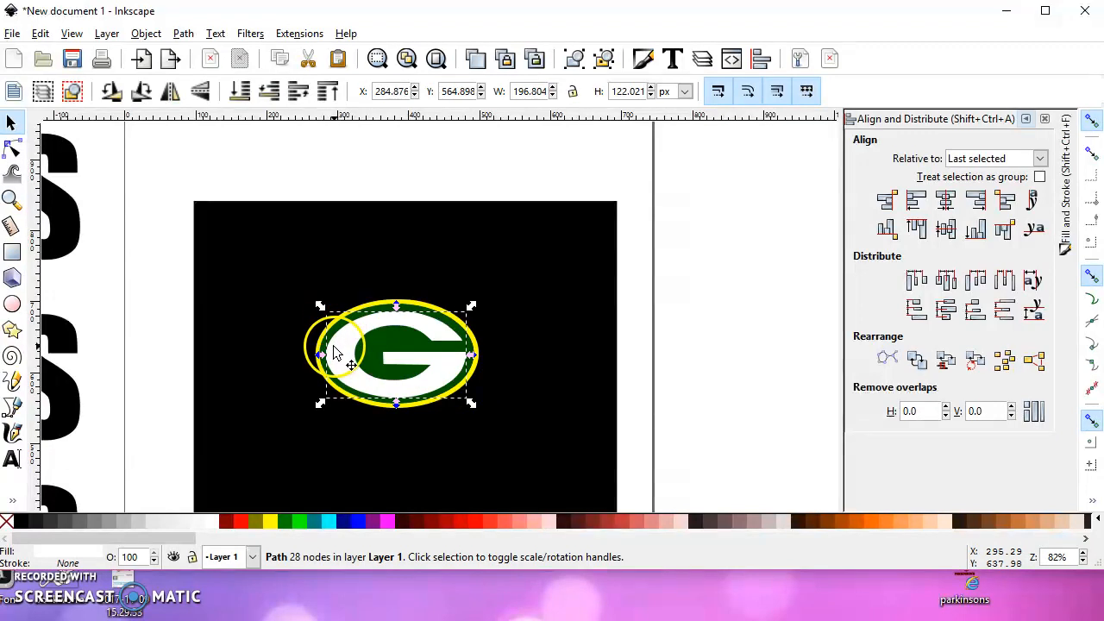
scroll(262, 391, "down", 3)
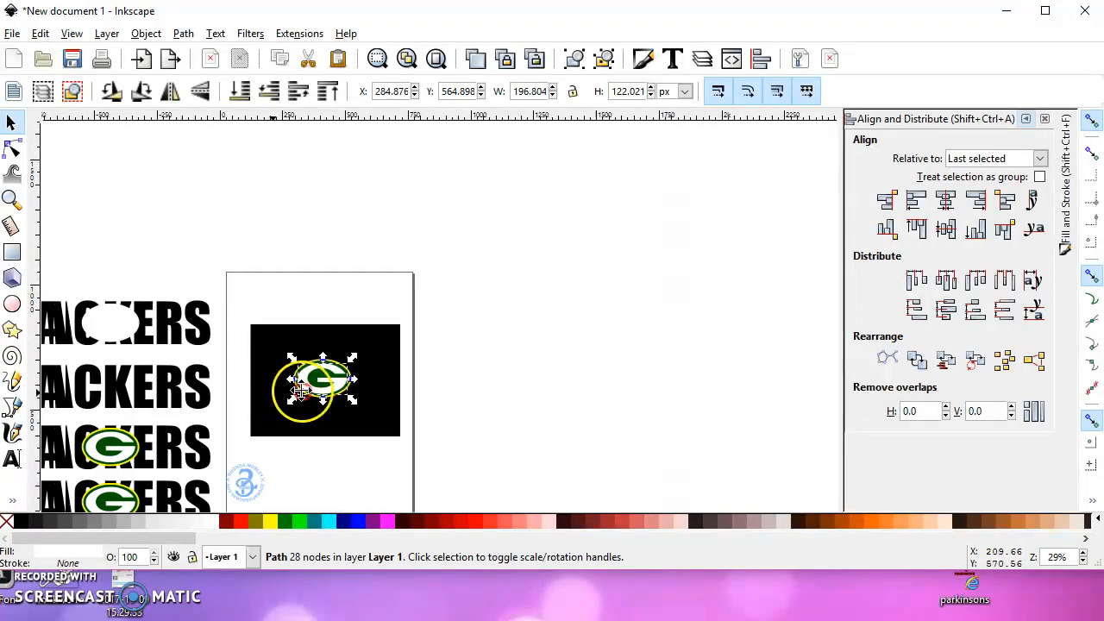
left_click_drag(301, 391, 494, 369)
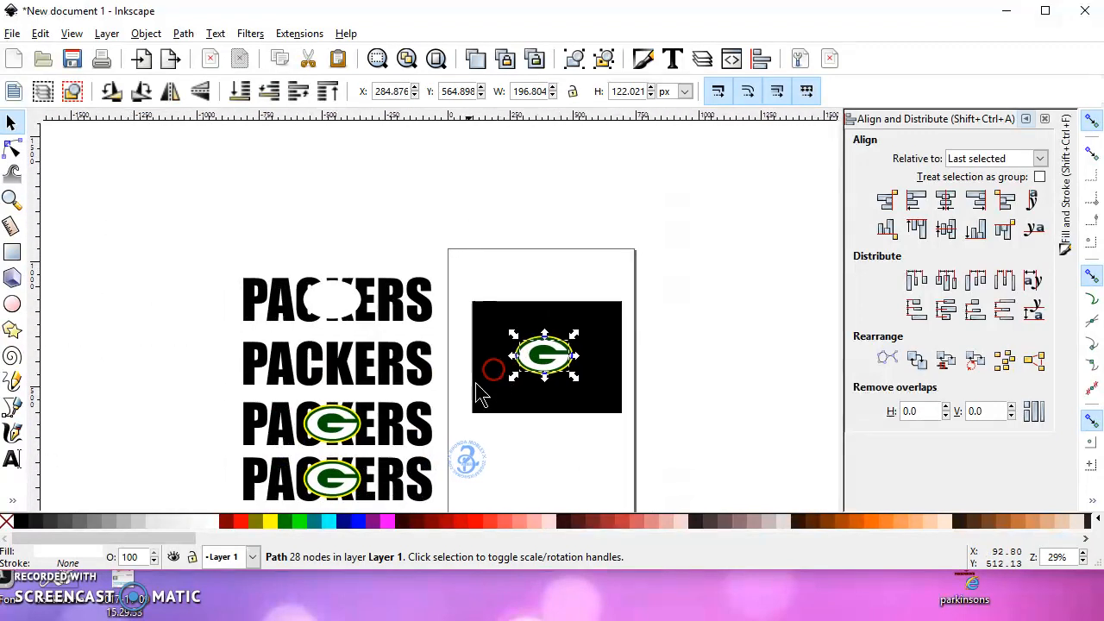
left_click(338, 426)
key("ctrl+d")
left_click_drag(339, 430, 333, 364)
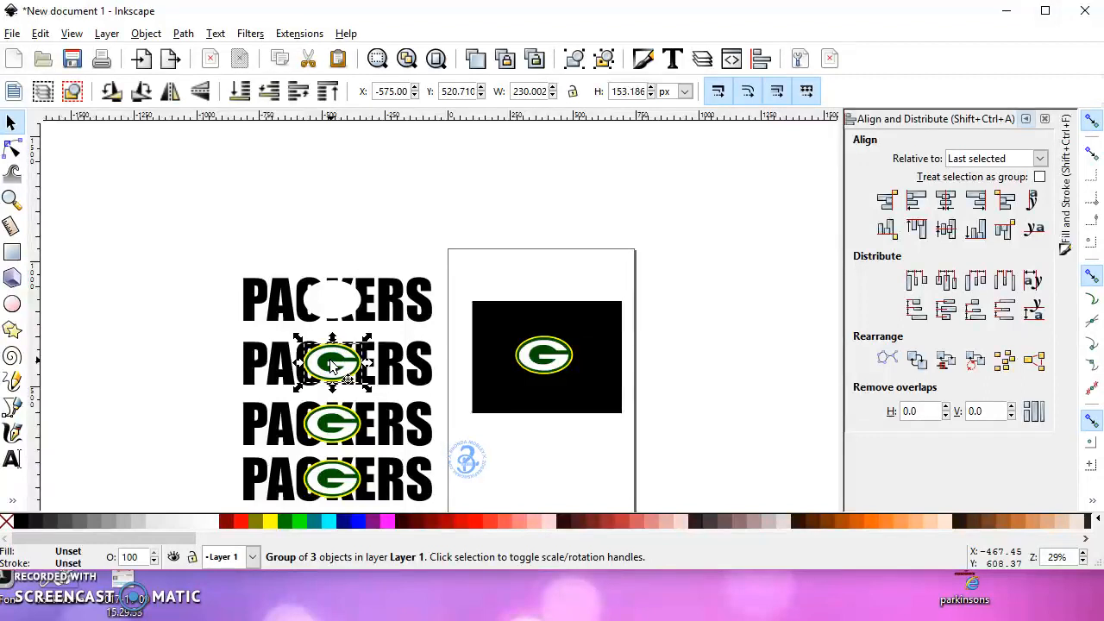
Duplicate the second row's G logo and place the copy over the oval cutout in the top PACKERS row
key("ctrl")
key("ctrl+d")
left_click_drag(334, 365, 339, 299)
scroll(308, 357, "down", 1)
left_click_drag(309, 357, 387, 270)
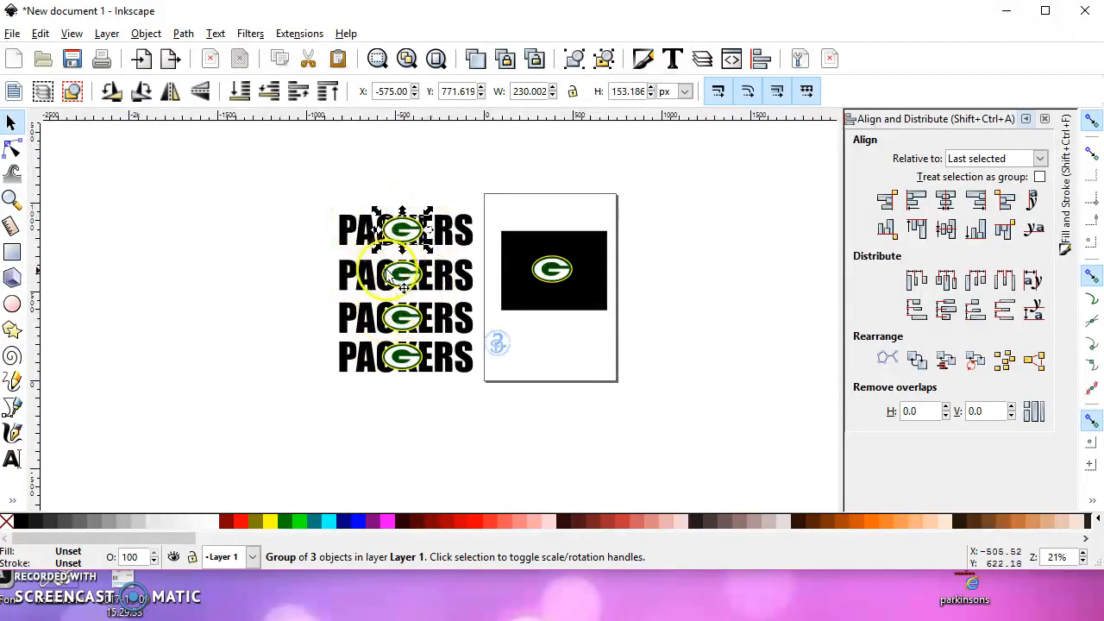
scroll(404, 232, "up", 1)
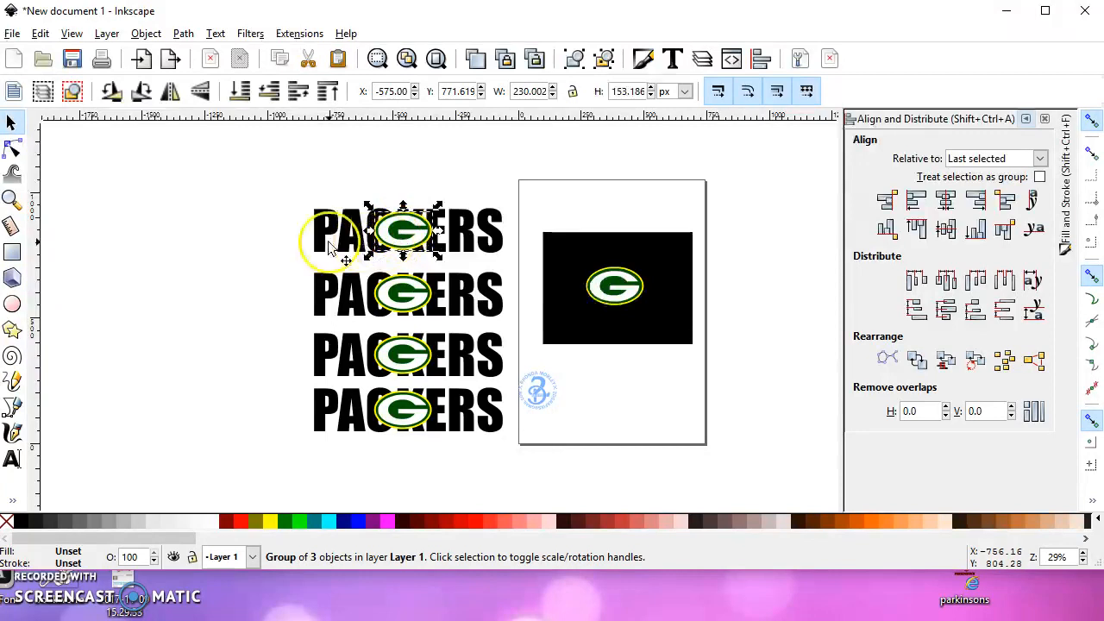